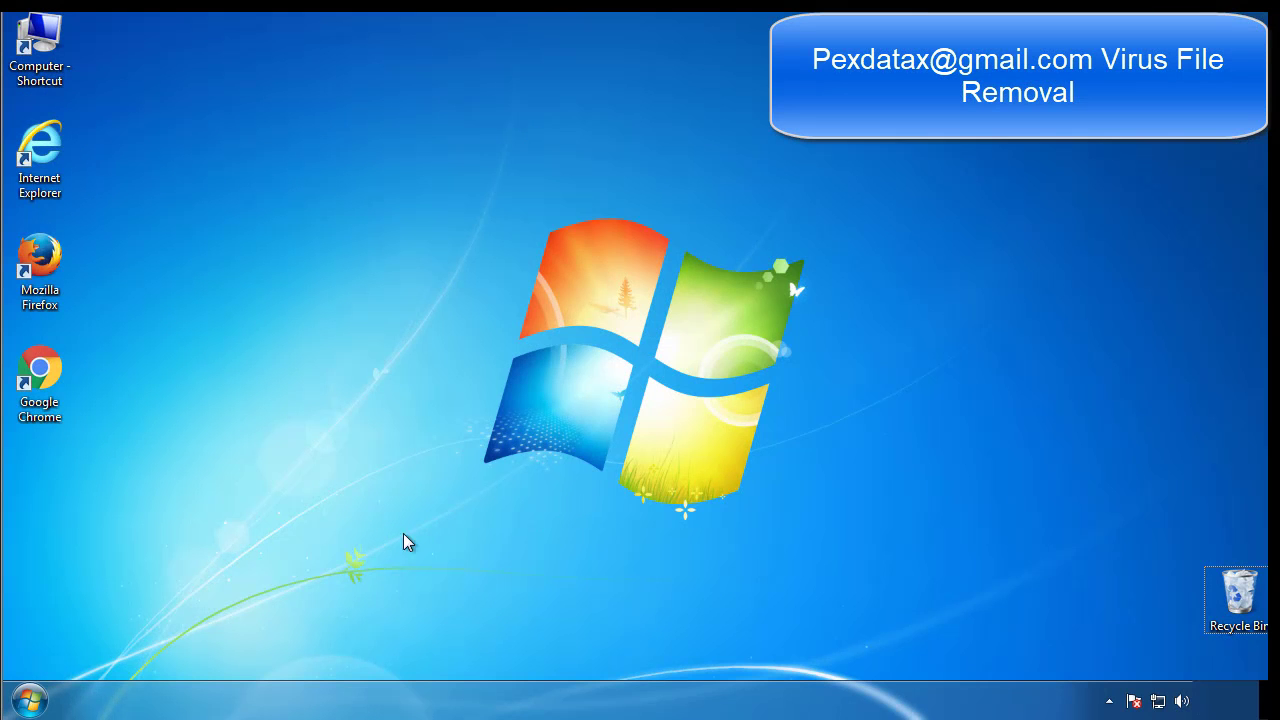
# Enable Safe boot with the Minimal option in System Configuration (msconfig) and restart the computer.
pyautogui.click(28, 700)
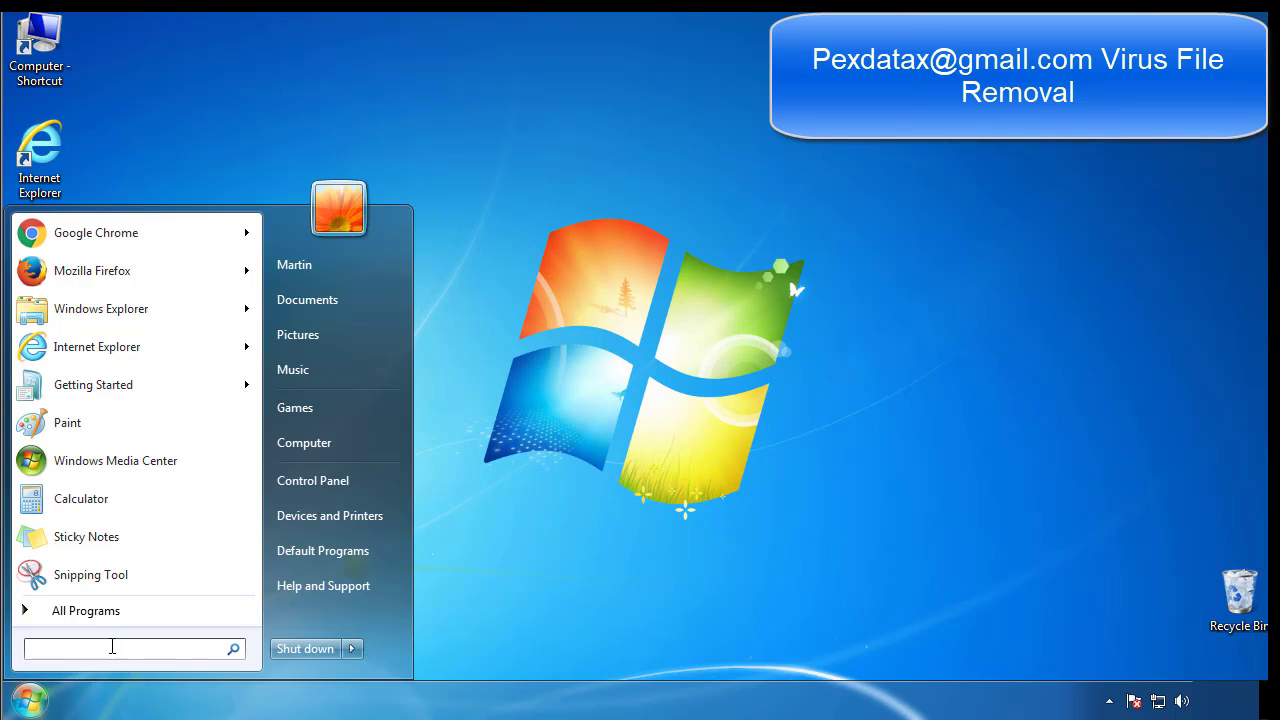
pyautogui.write('msconfig')
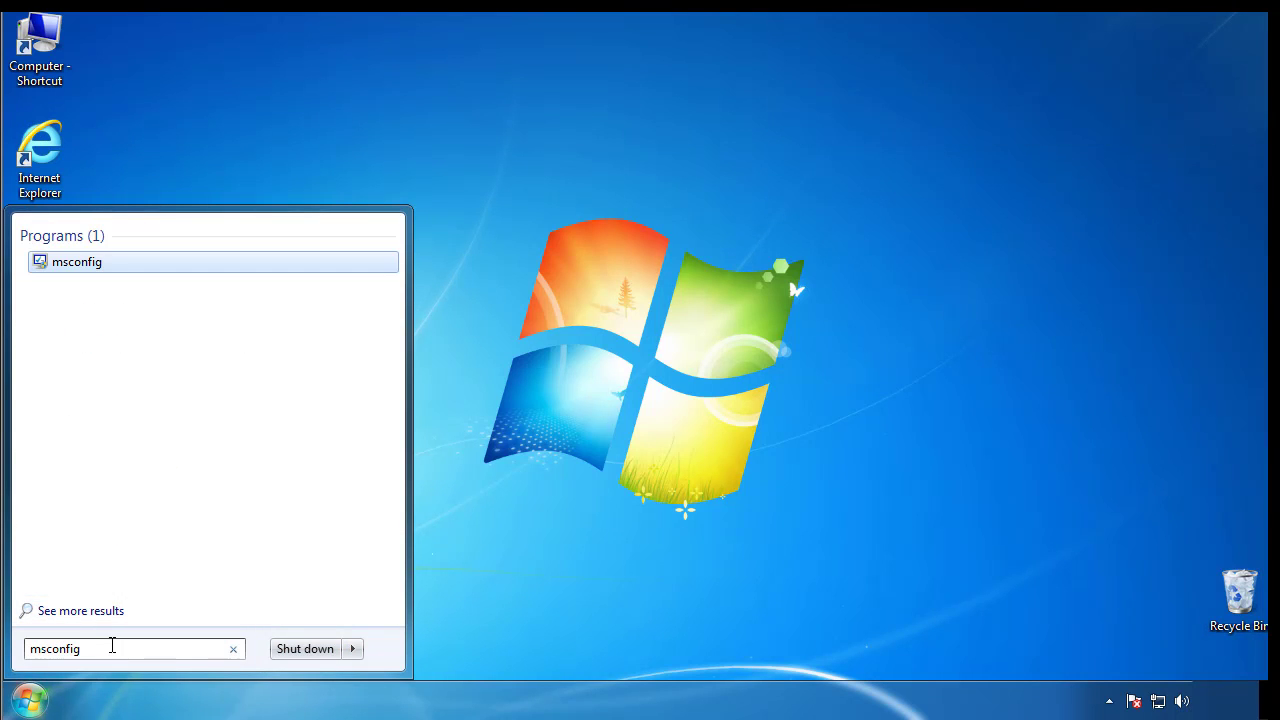
pyautogui.press('Return')
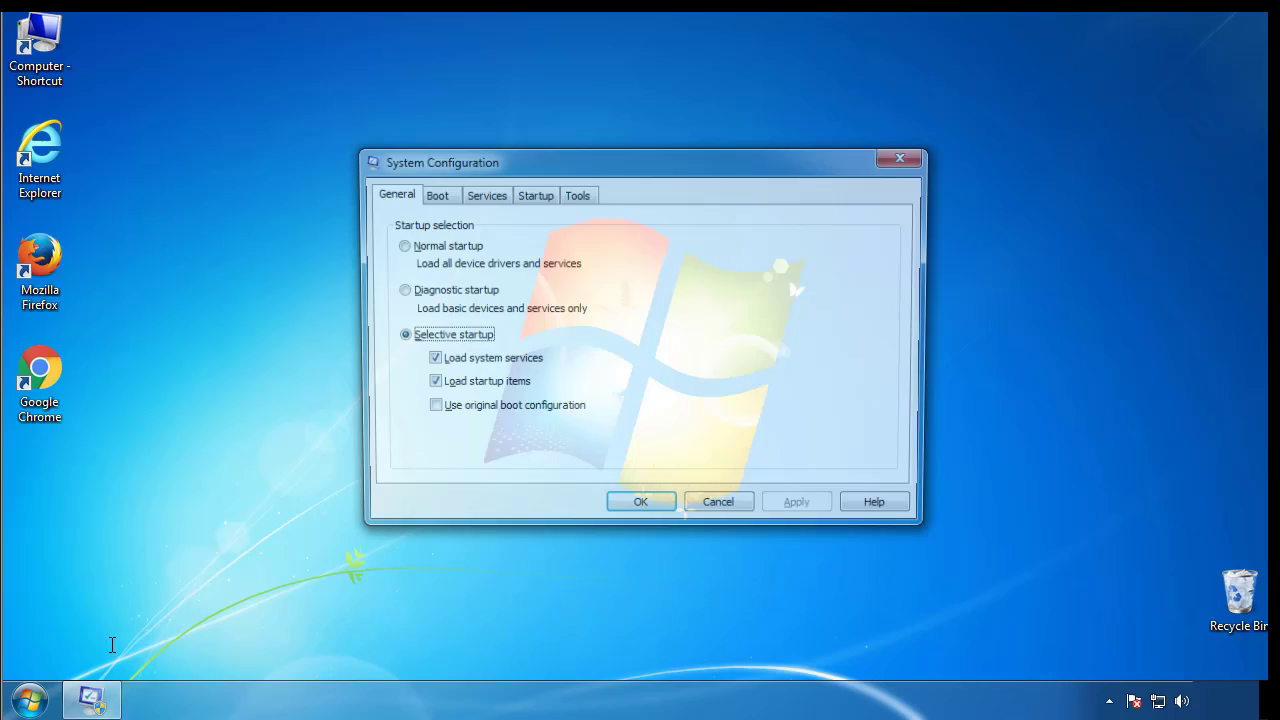
pyautogui.click(433, 196)
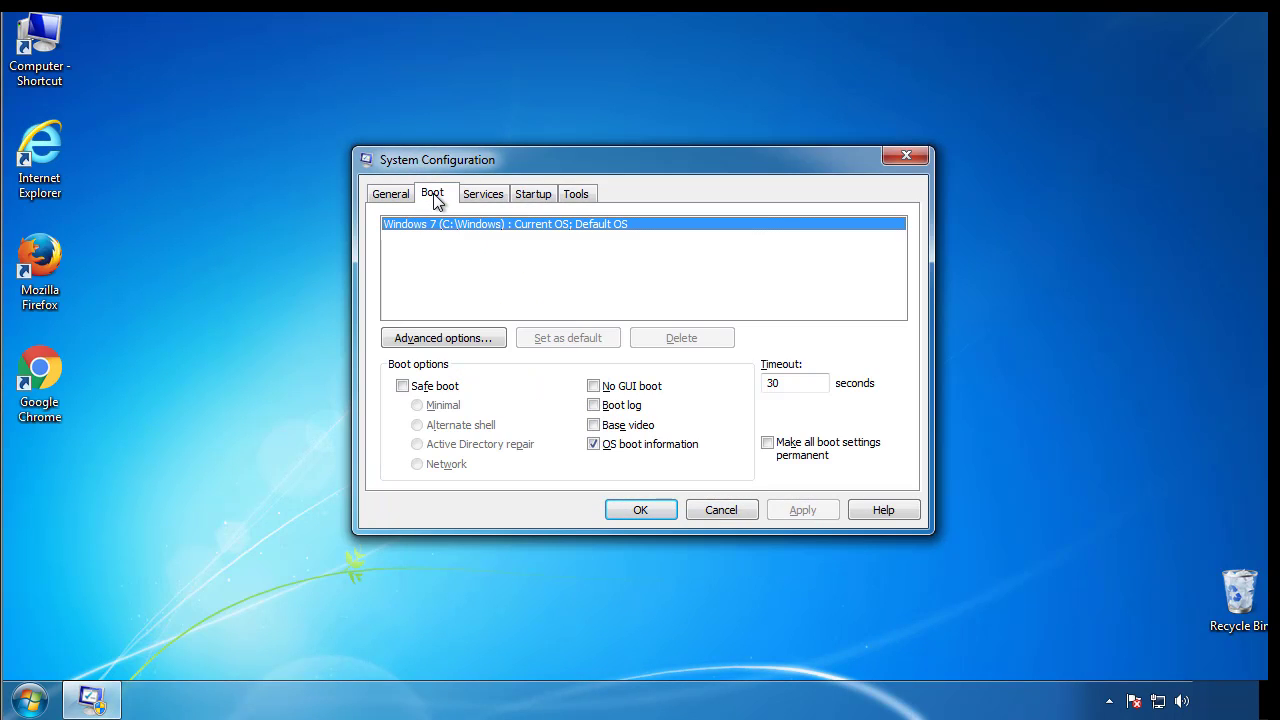
pyautogui.click(401, 386)
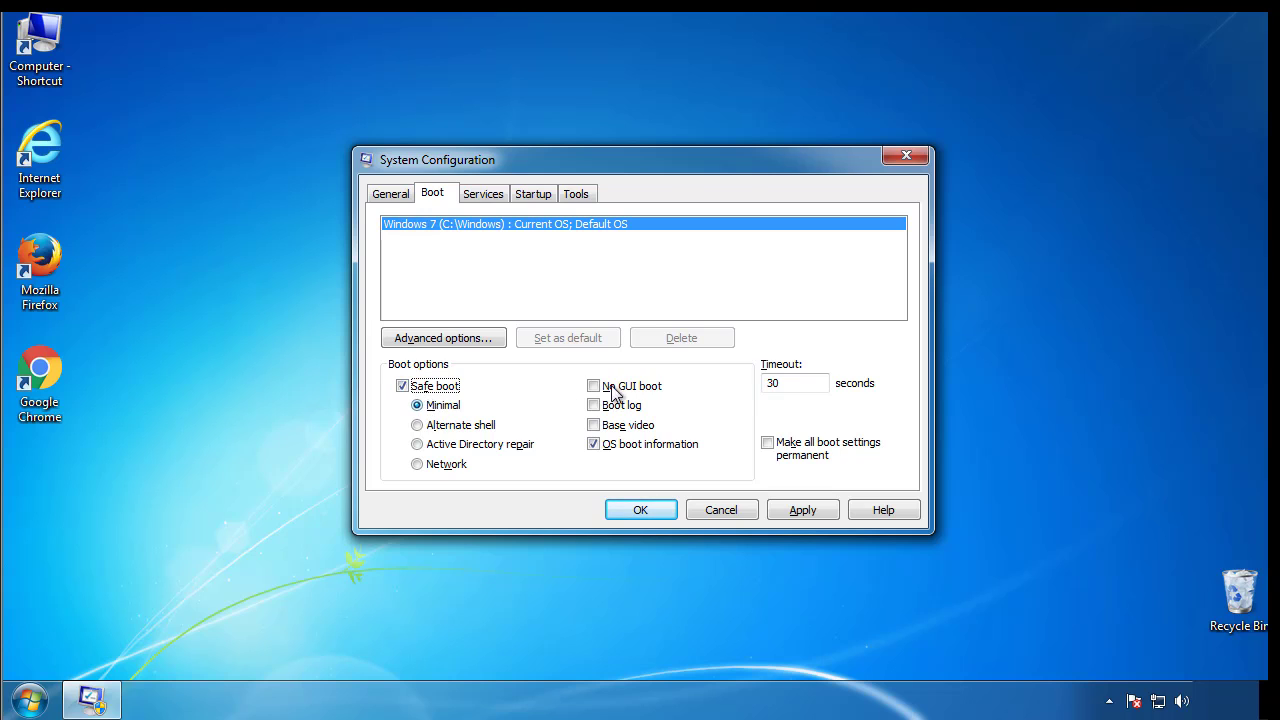
pyautogui.click(649, 510)
pyautogui.click(580, 388)
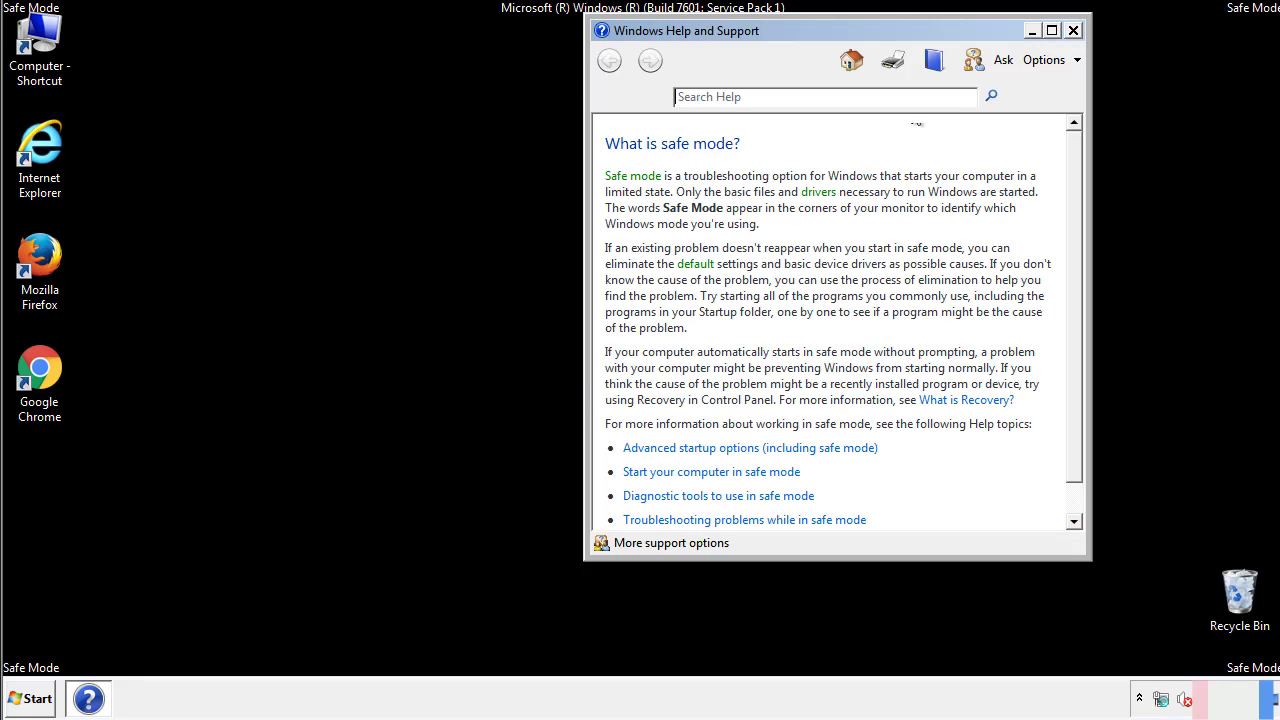
# Dismiss the safe mode help and apply Folder Options with "Show hidden files, folders, and drives" selected.
pyautogui.click(1073, 30)
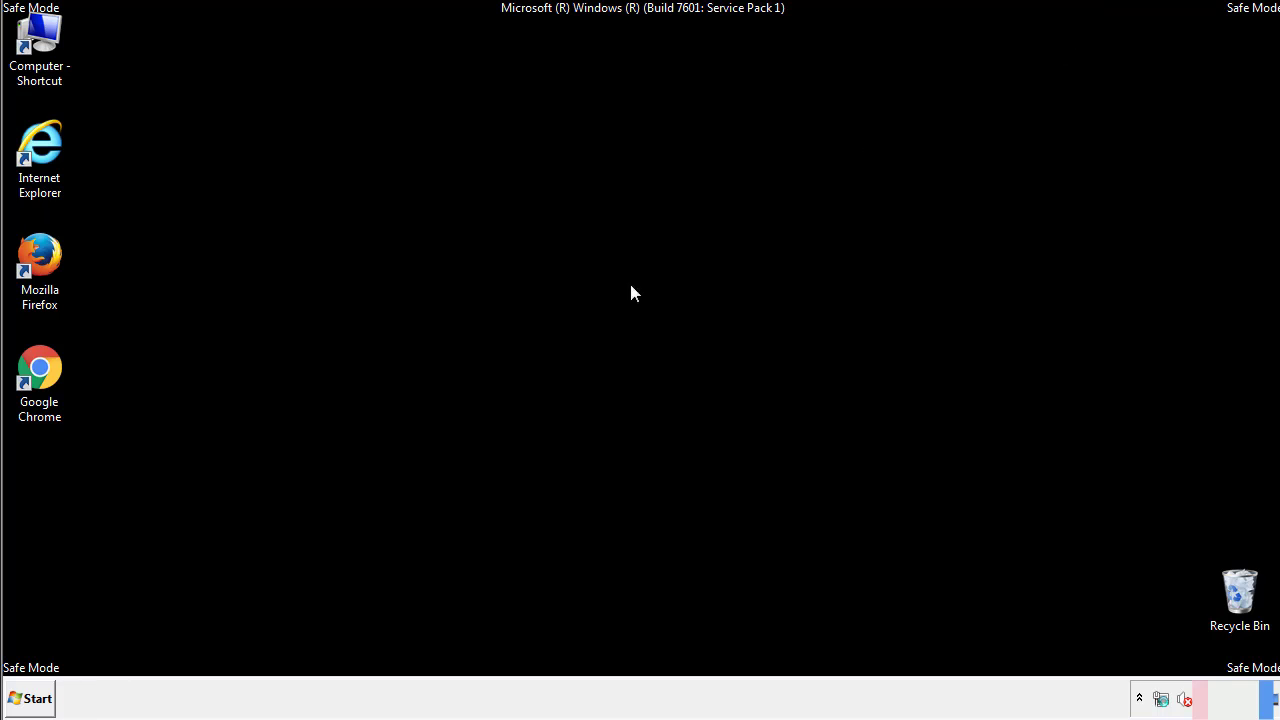
pyautogui.click(30, 698)
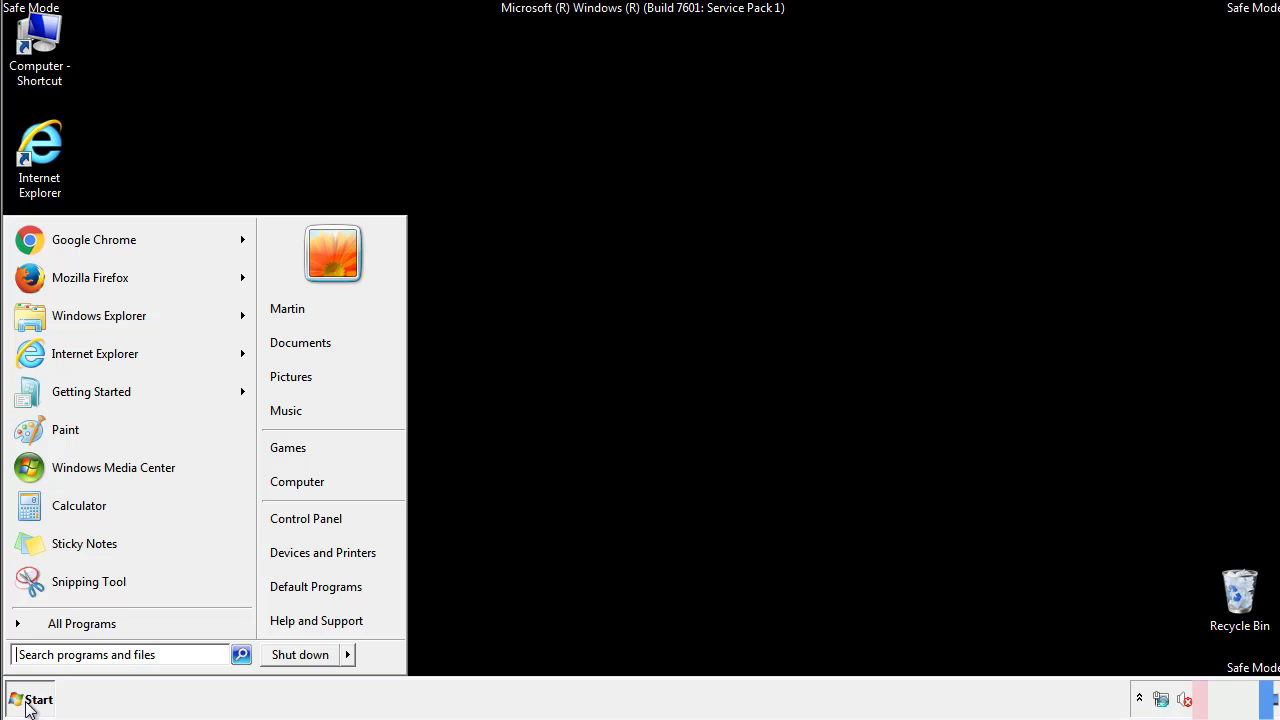
pyautogui.click(320, 516)
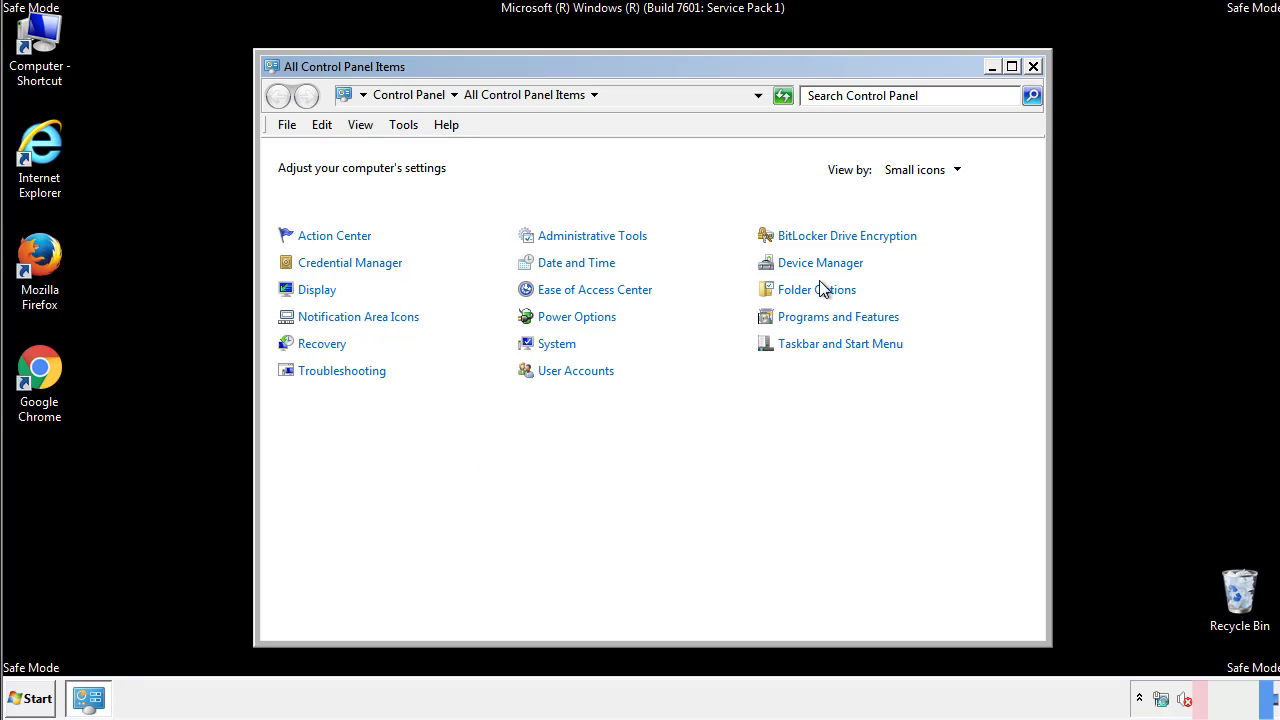
pyautogui.click(820, 292)
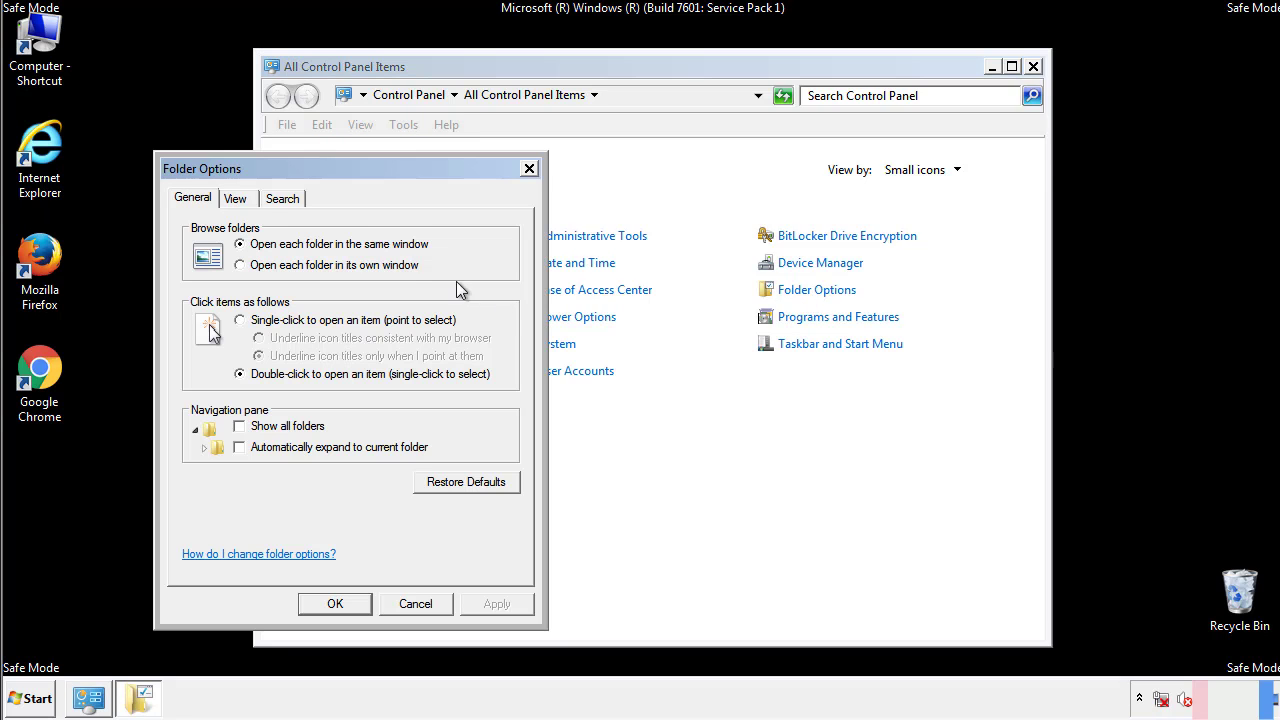
pyautogui.click(236, 199)
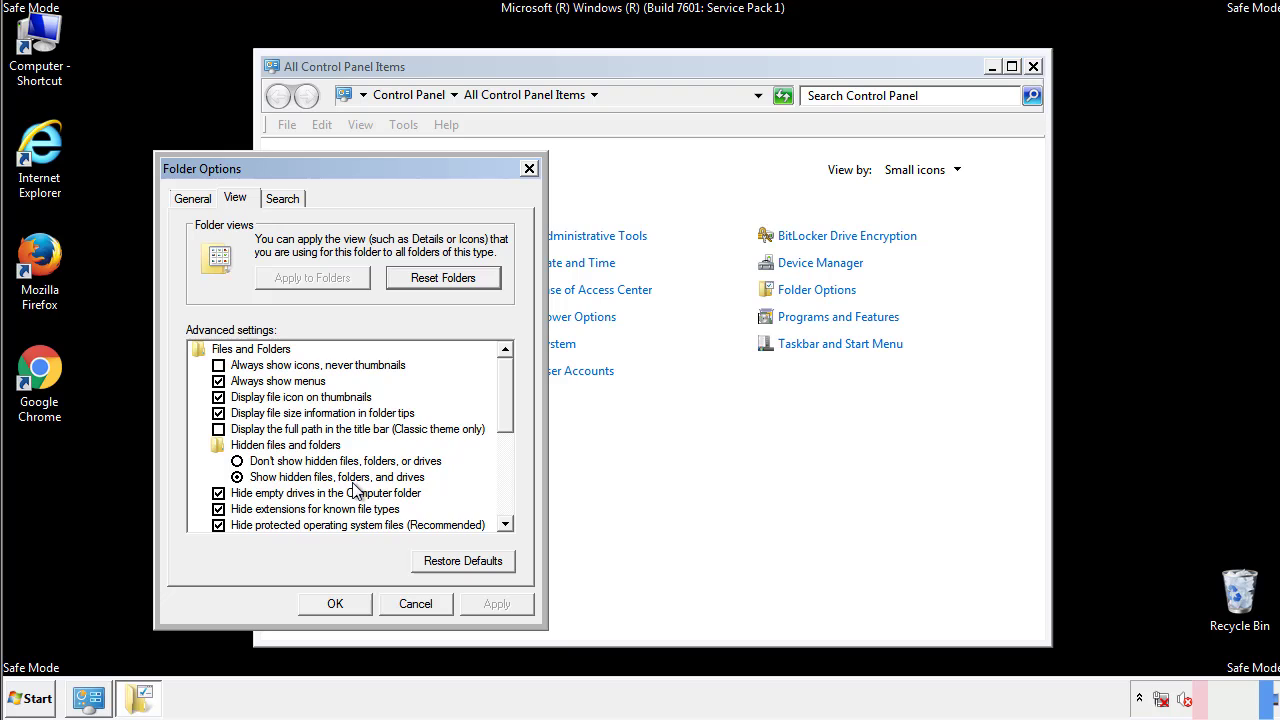
pyautogui.click(345, 601)
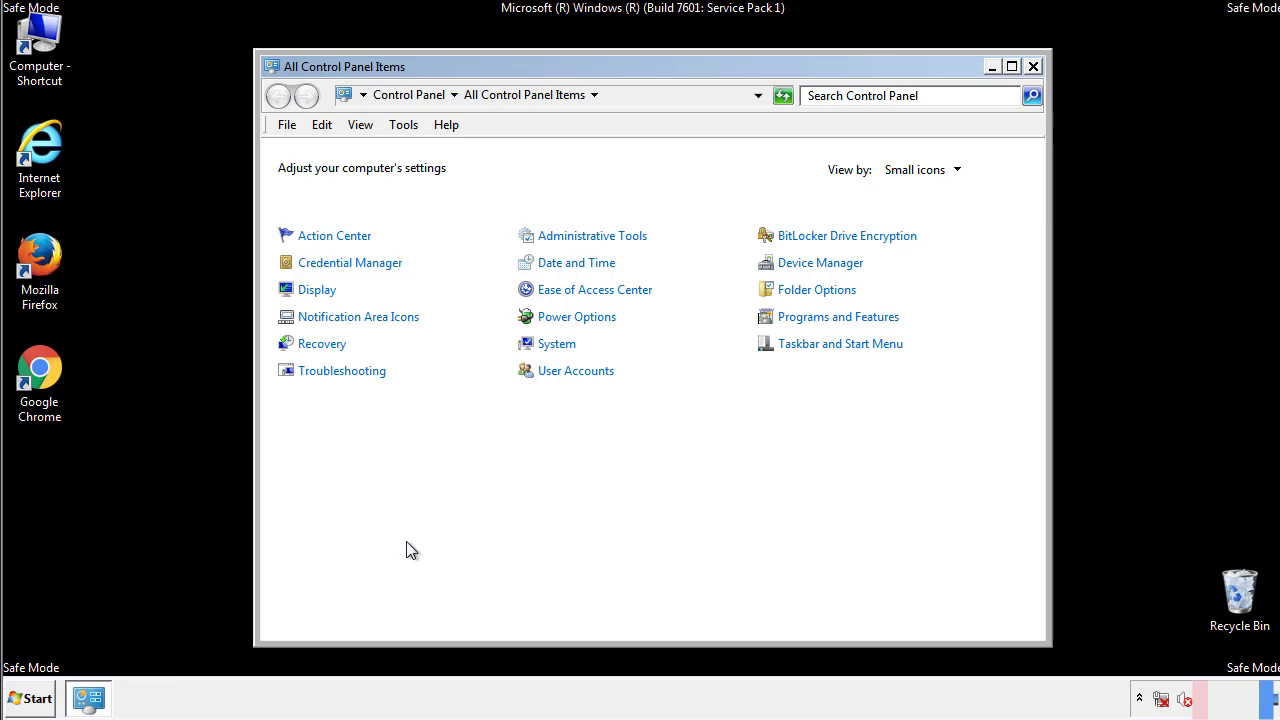
pyautogui.click(1033, 66)
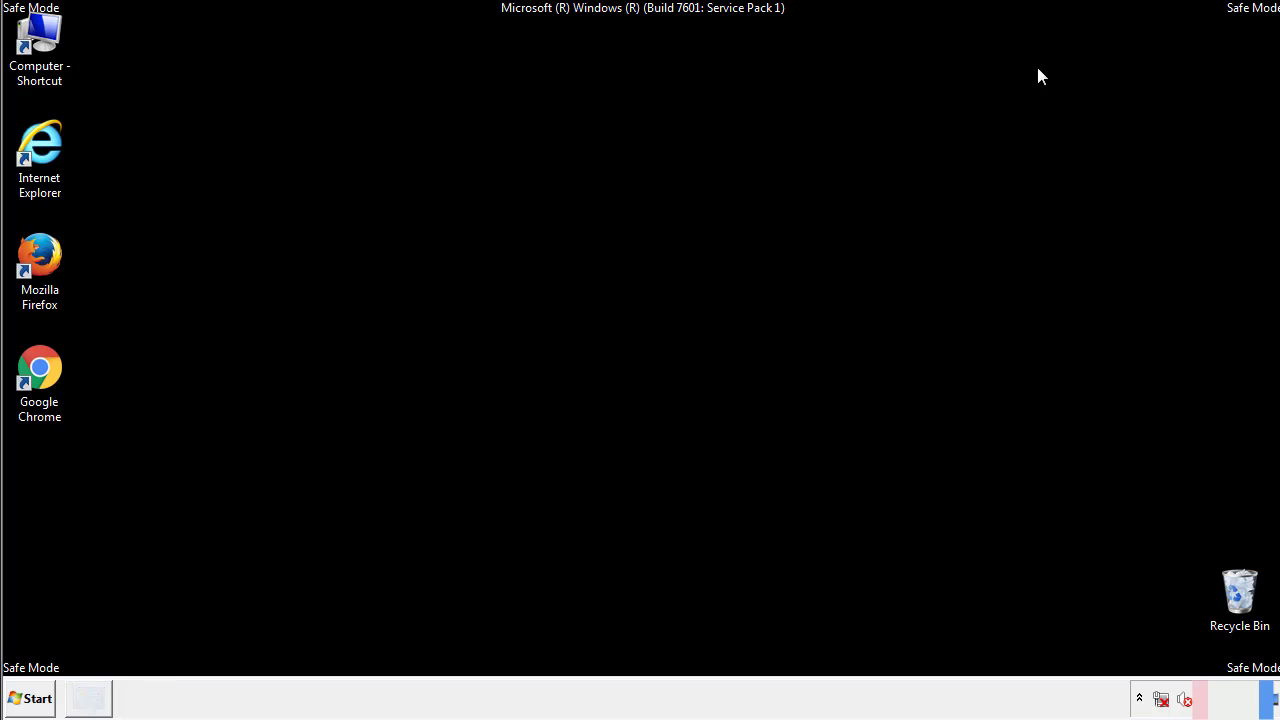
# Browse from Computer to the folder C:\Windows\System32\drivers\etc.
pyautogui.doubleClick(52, 35)
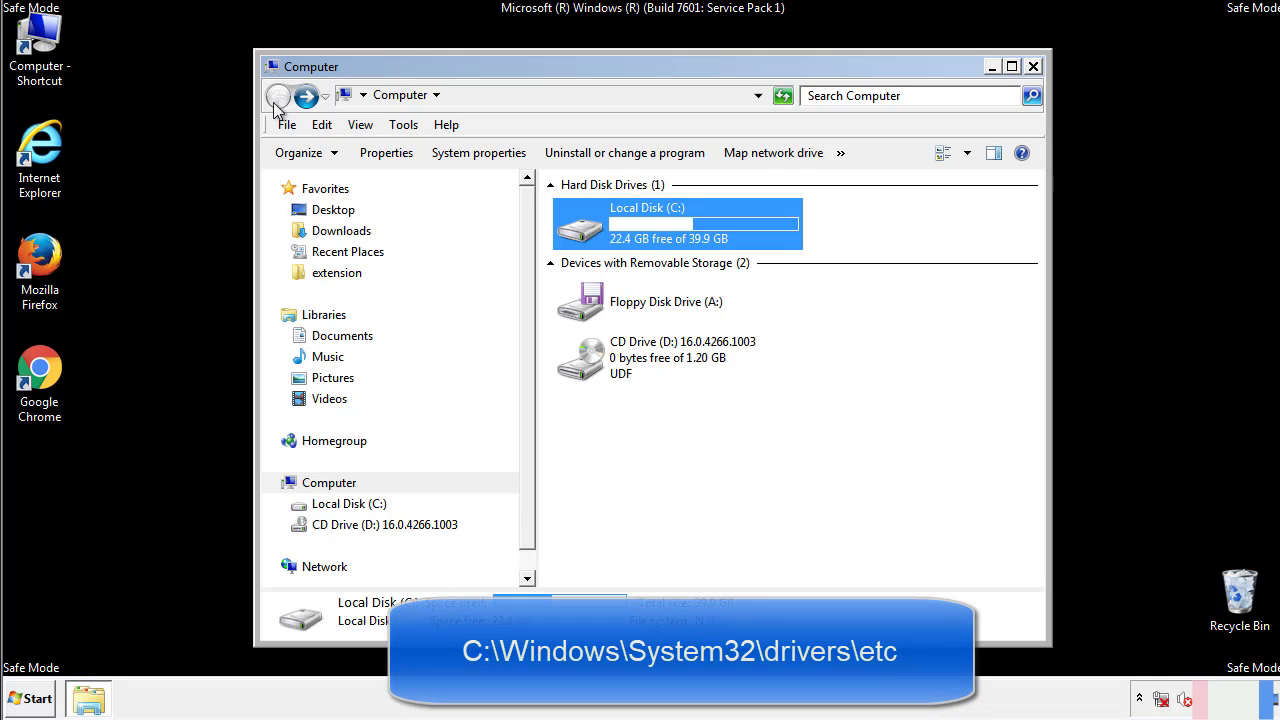
pyautogui.doubleClick(575, 226)
pyautogui.click(583, 368)
pyautogui.doubleClick(583, 368)
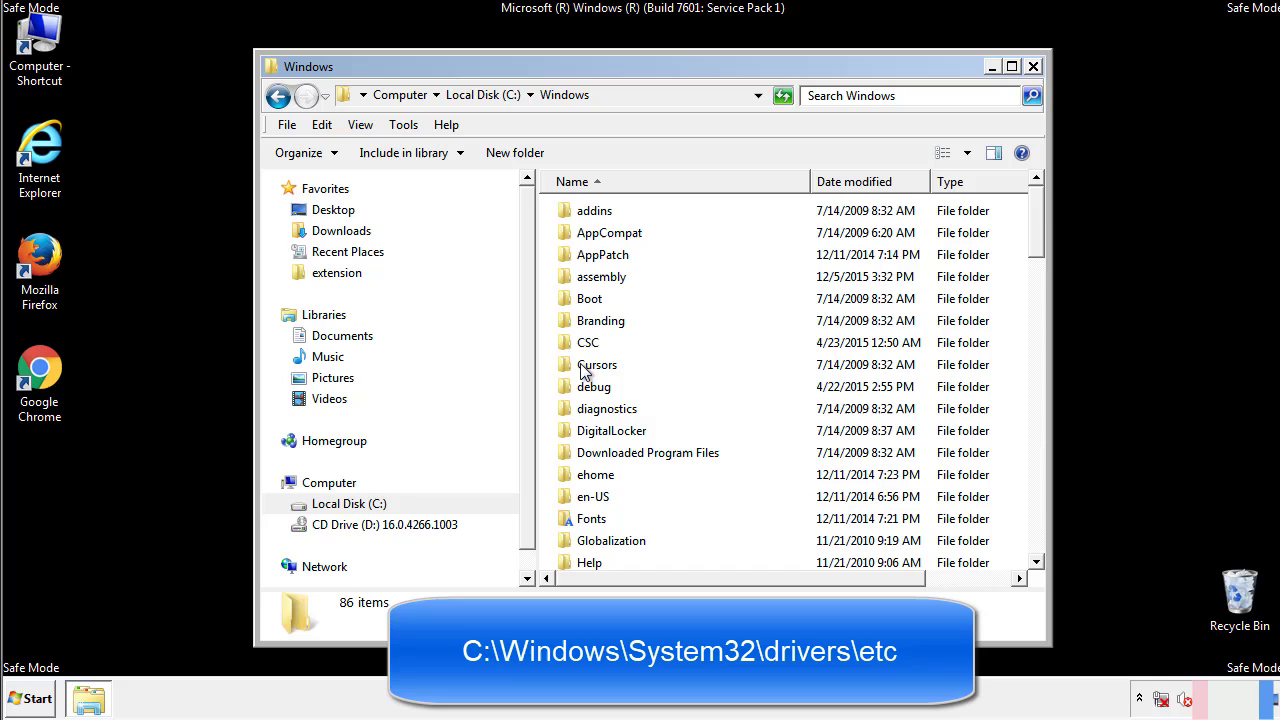
pyautogui.scroll(-2, 590, 448)
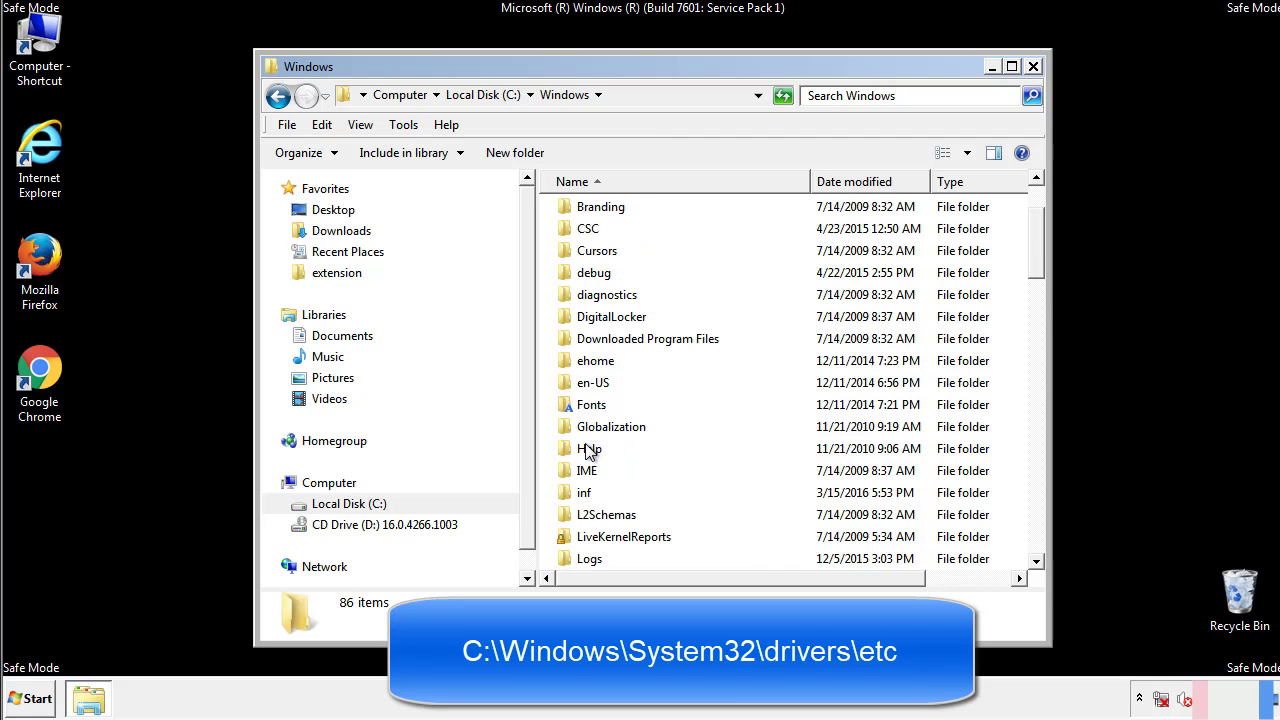
pyautogui.scroll(-7, 590, 452)
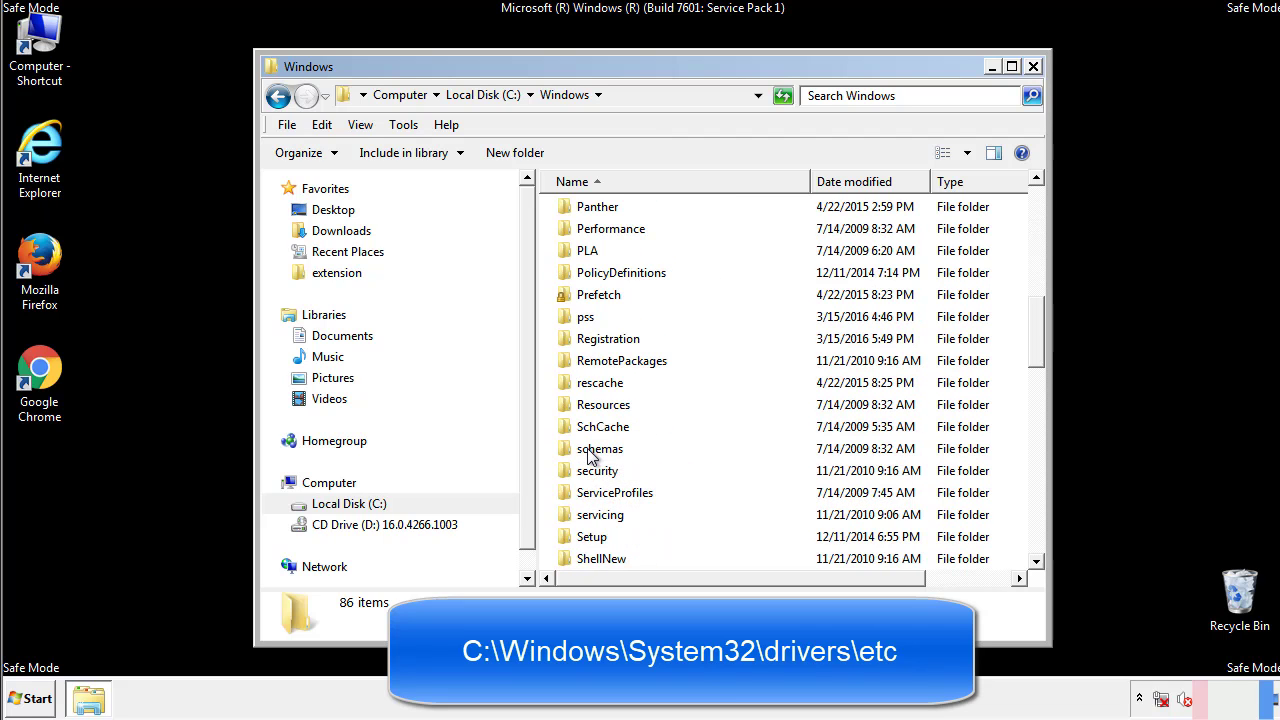
pyautogui.scroll(-2, 590, 452)
pyautogui.doubleClick(605, 516)
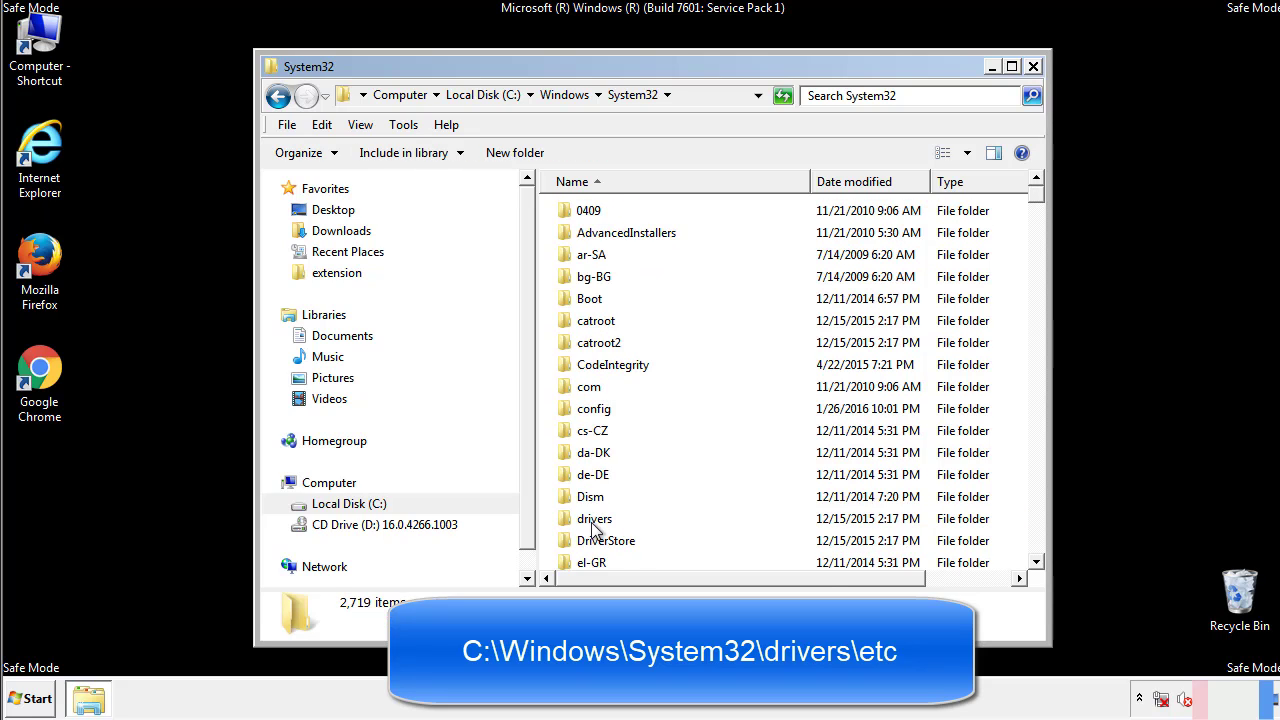
pyautogui.doubleClick(593, 522)
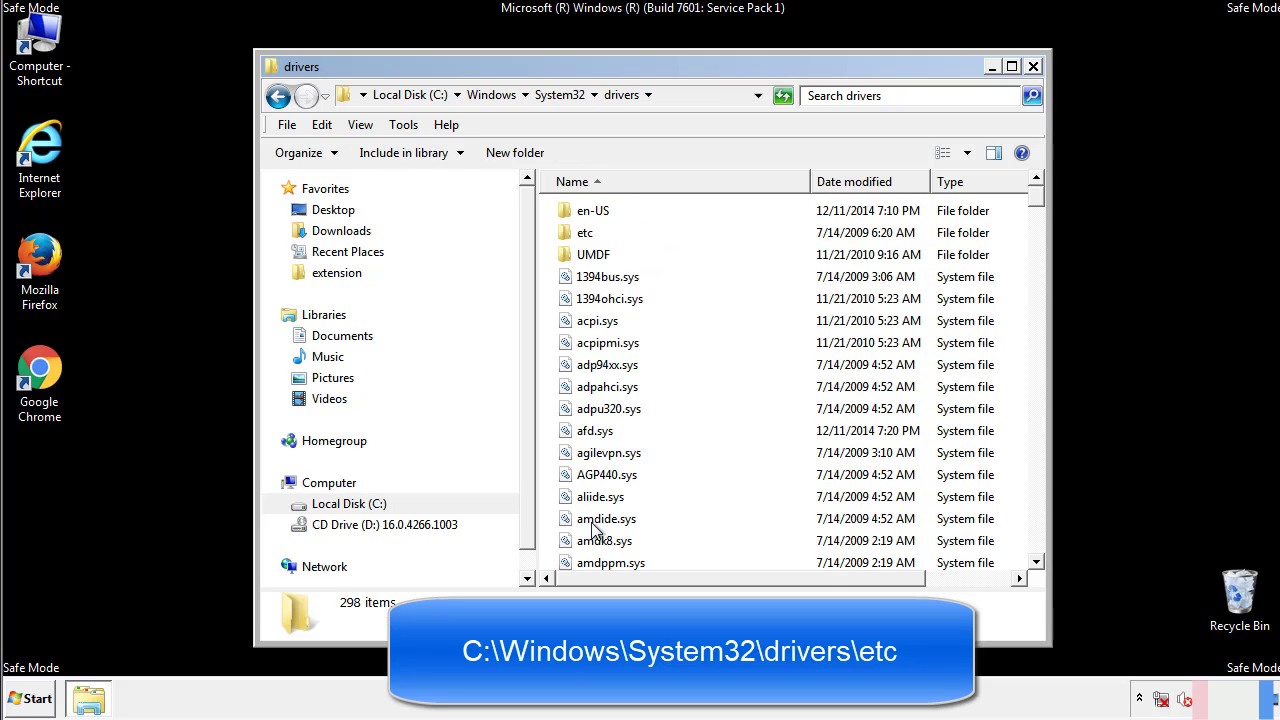
pyautogui.doubleClick(578, 238)
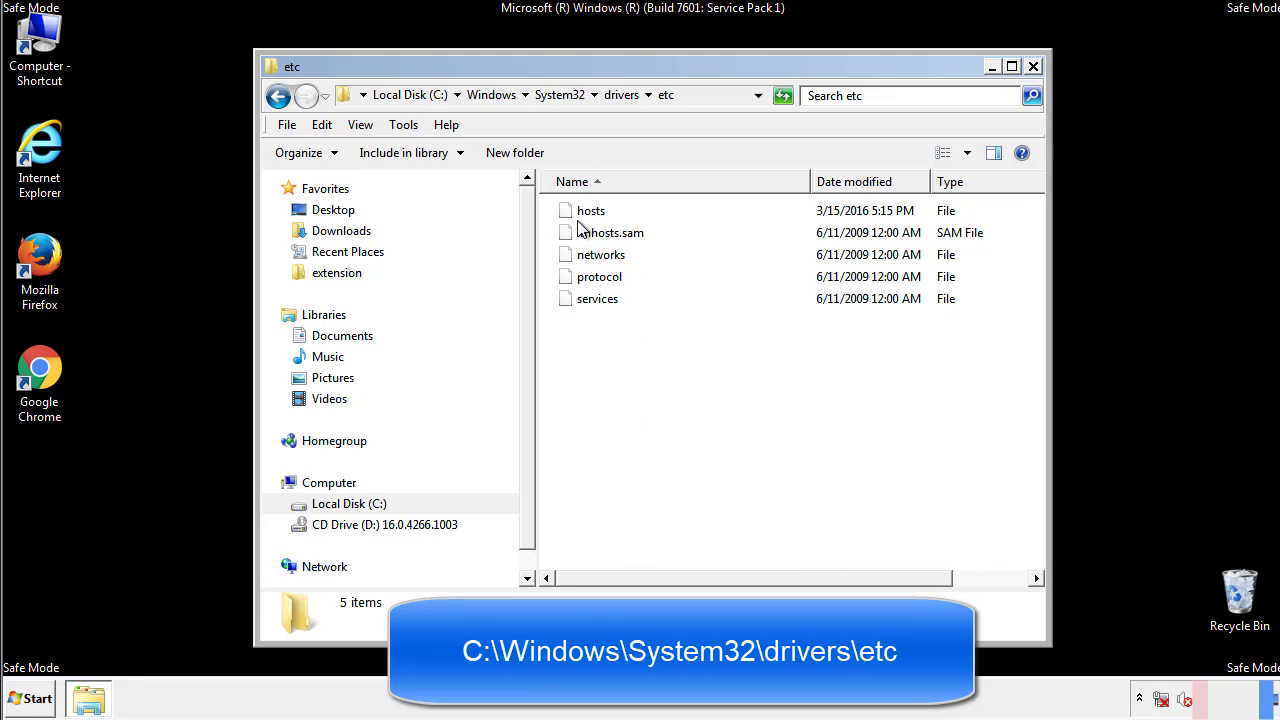
# Open the hosts file in Notepad and move its window so the full text can be read.
pyautogui.doubleClick(582, 215)
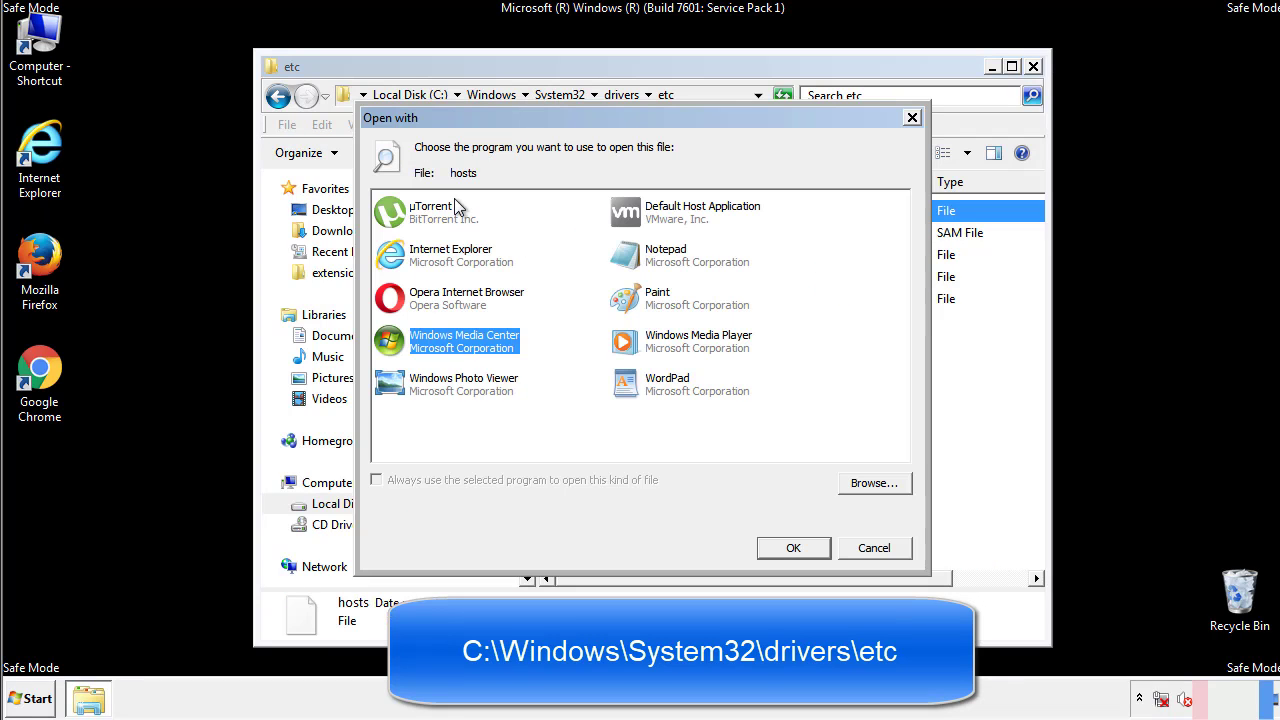
pyautogui.click(647, 262)
pyautogui.click(793, 548)
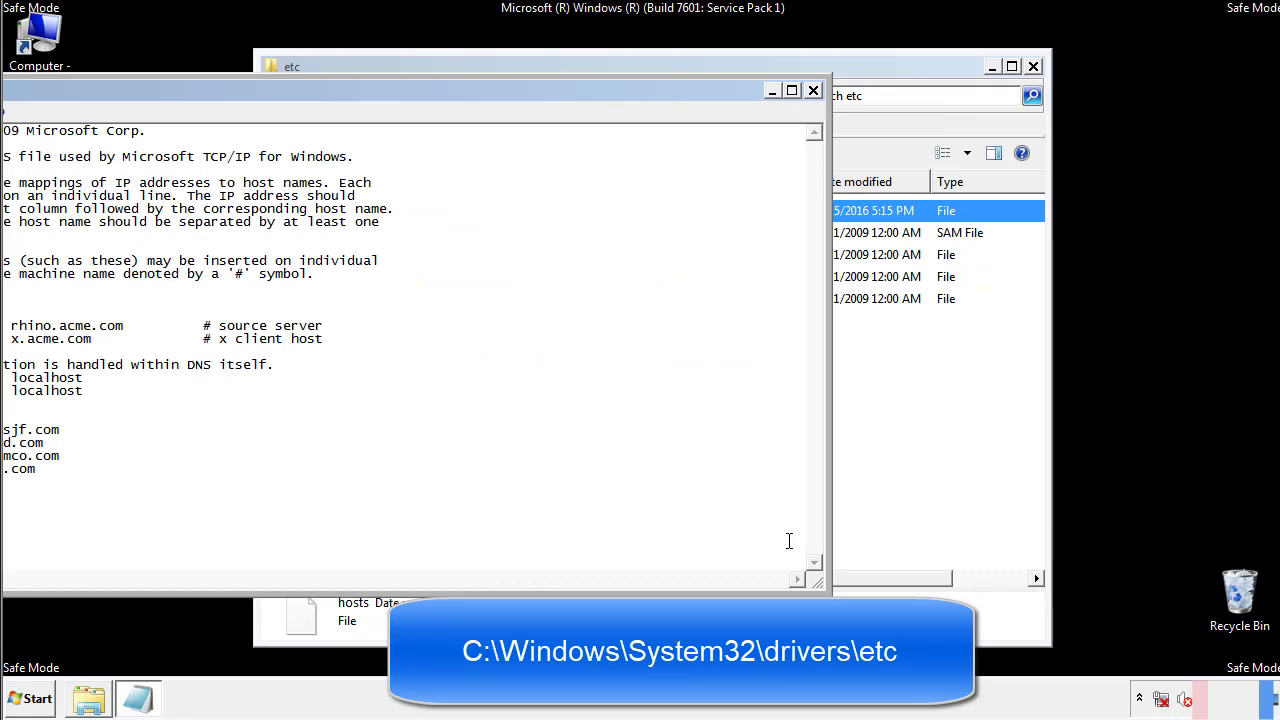
pyautogui.moveTo(523, 90); pyautogui.dragTo(814, 109)
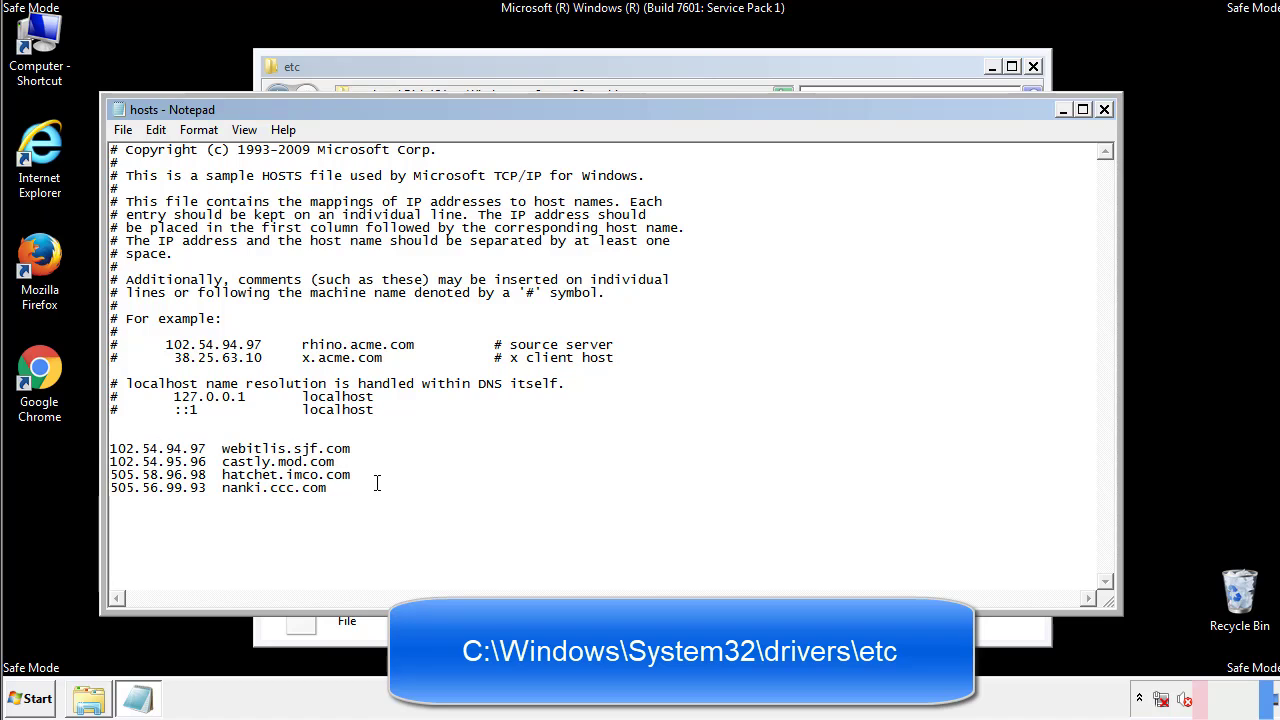
# Delete the four host entries from webitlis.sjf.com to nanki.ccc.com, save the hosts file, and close the etc folder.
pyautogui.moveTo(358, 490); pyautogui.dragTo(111, 448)
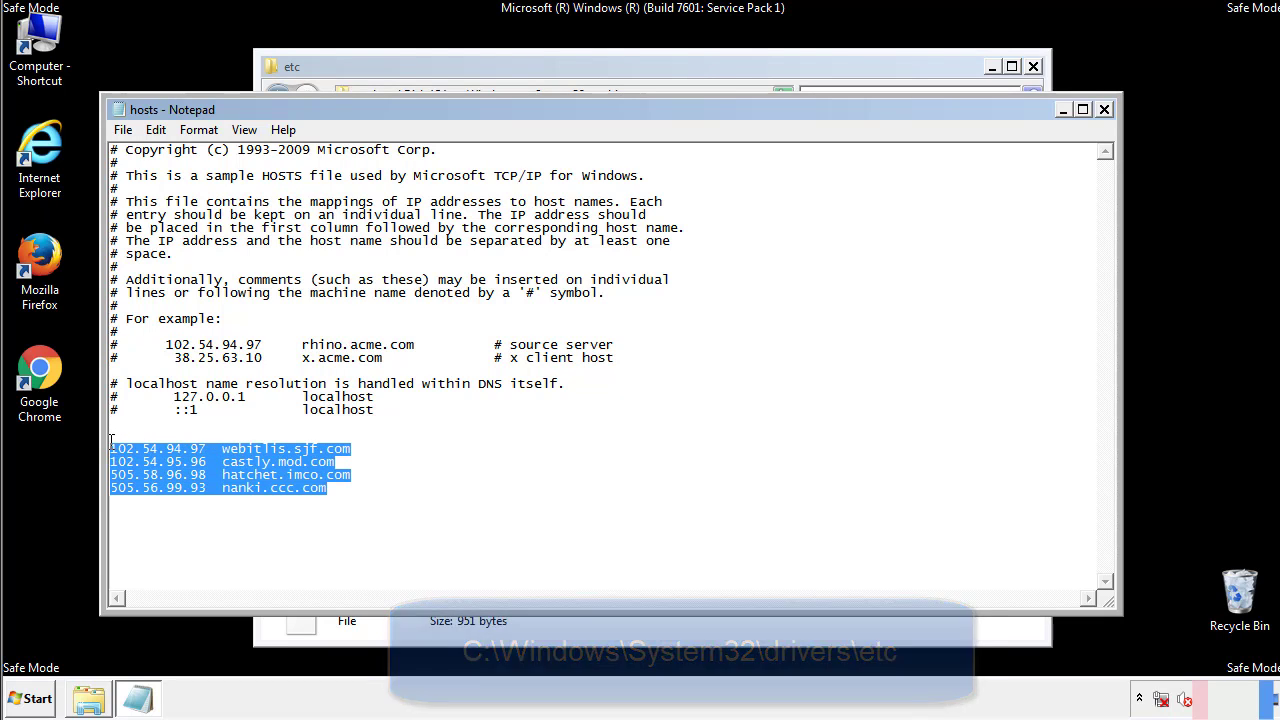
pyautogui.press('Delete')
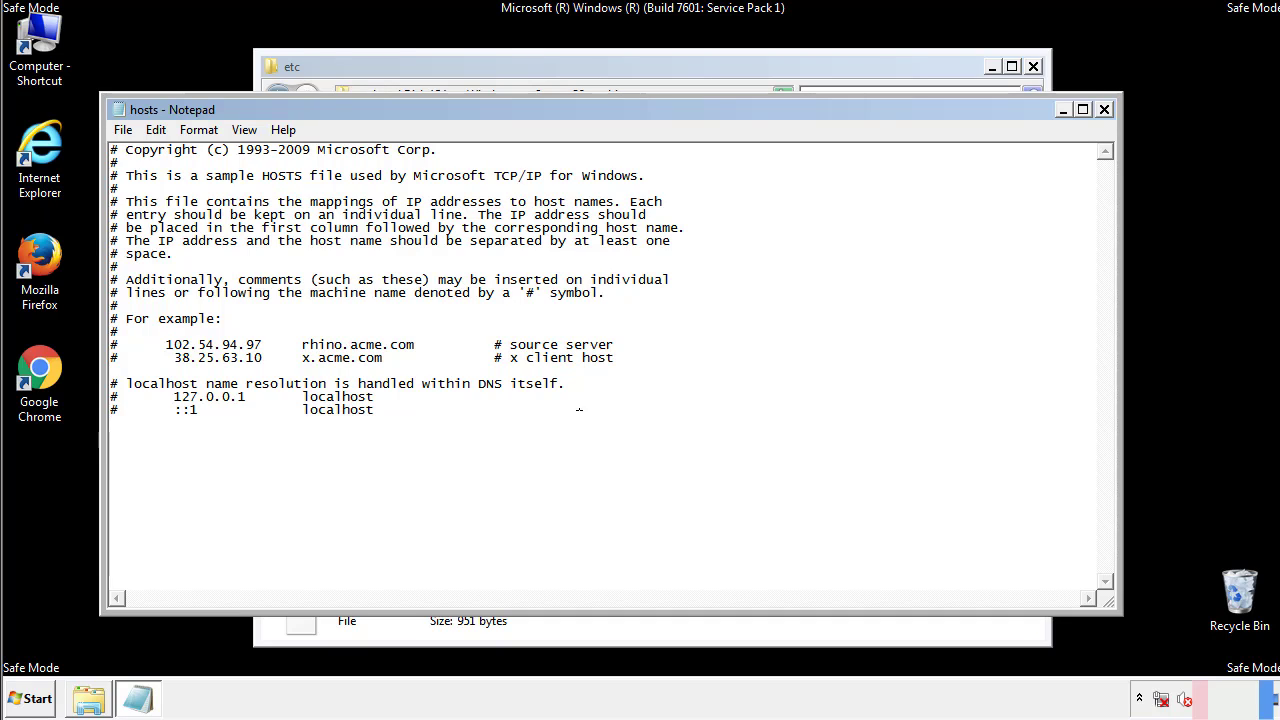
pyautogui.click(1105, 110)
pyautogui.click(563, 367)
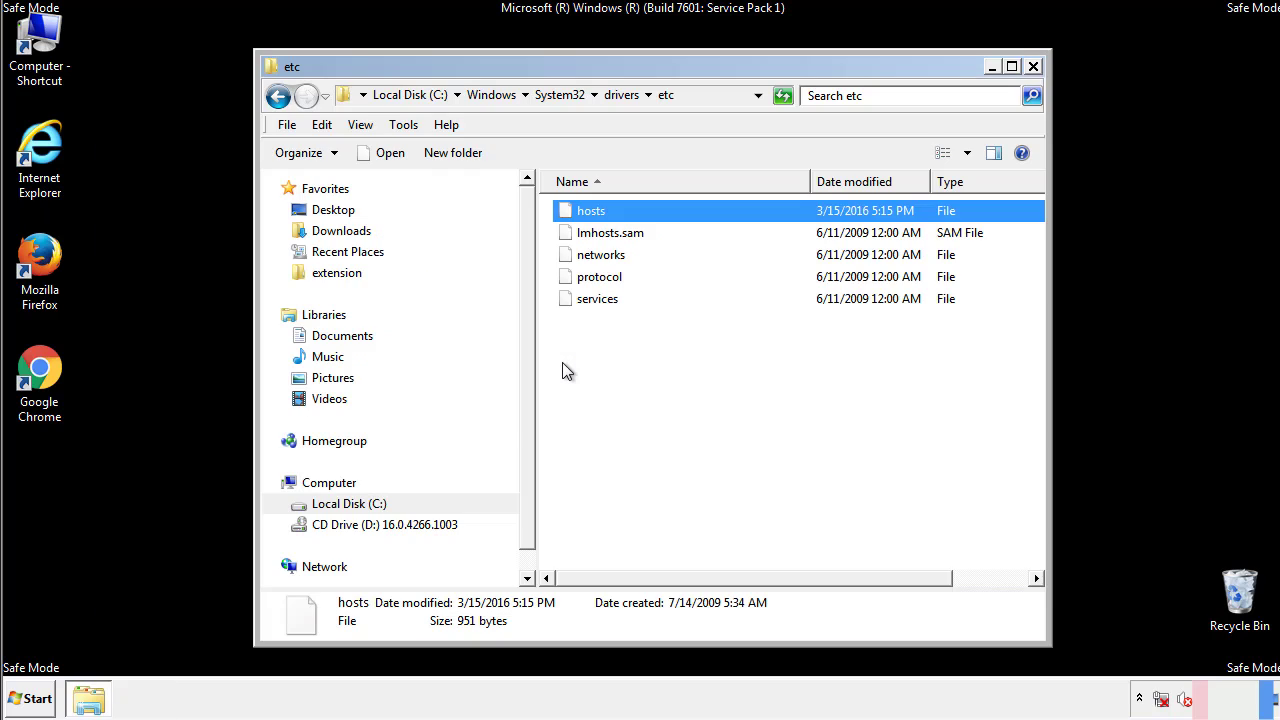
pyautogui.click(563, 366)
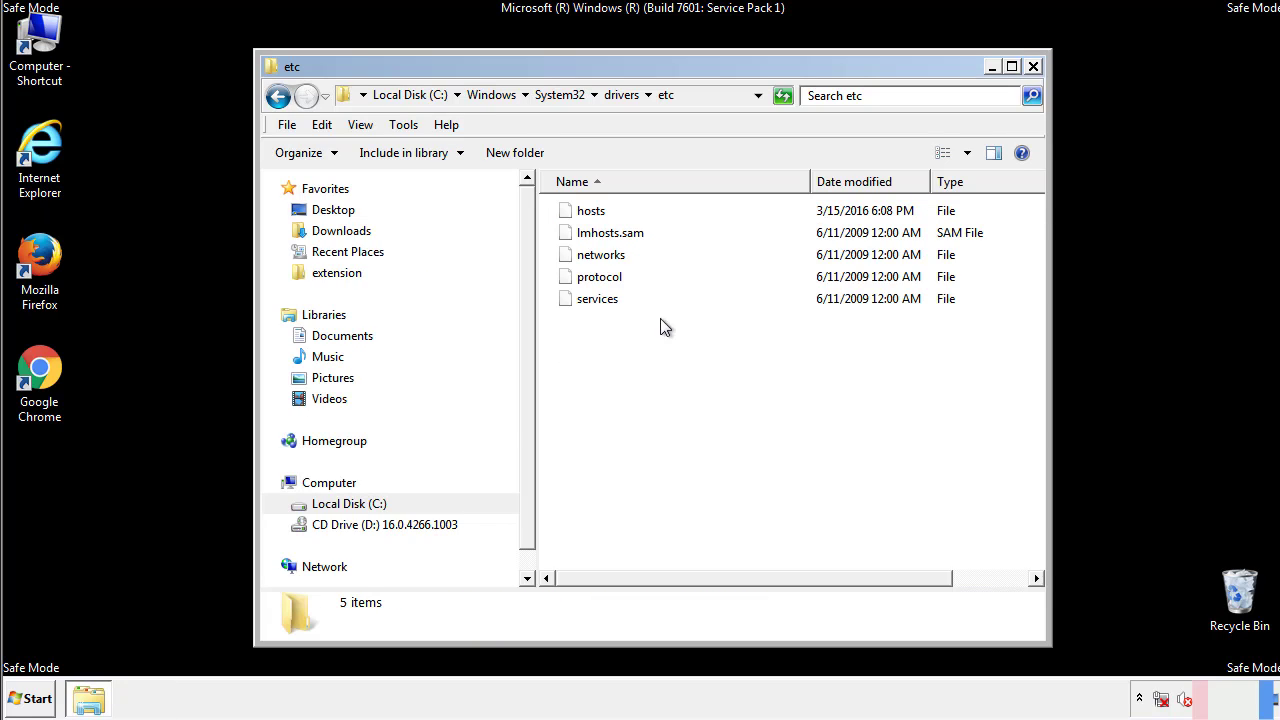
pyautogui.click(1033, 67)
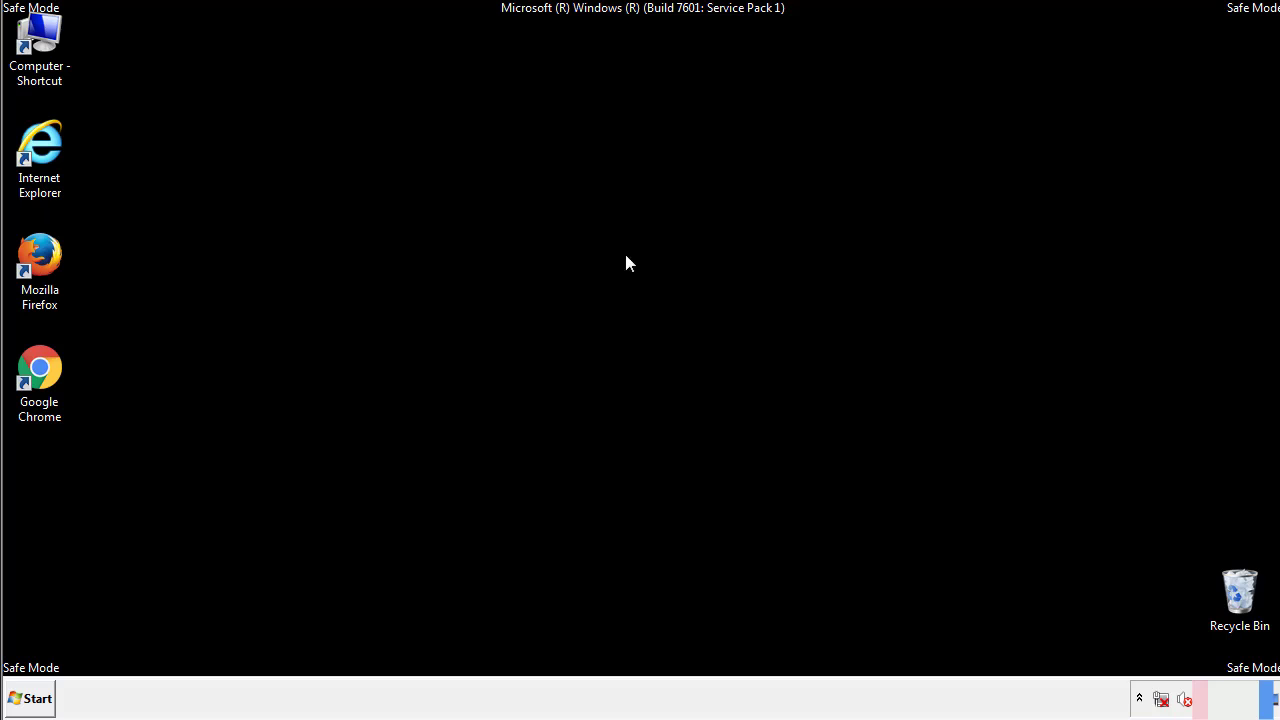
# Open the Startup folder from the list of all programs.
pyautogui.click(36, 699)
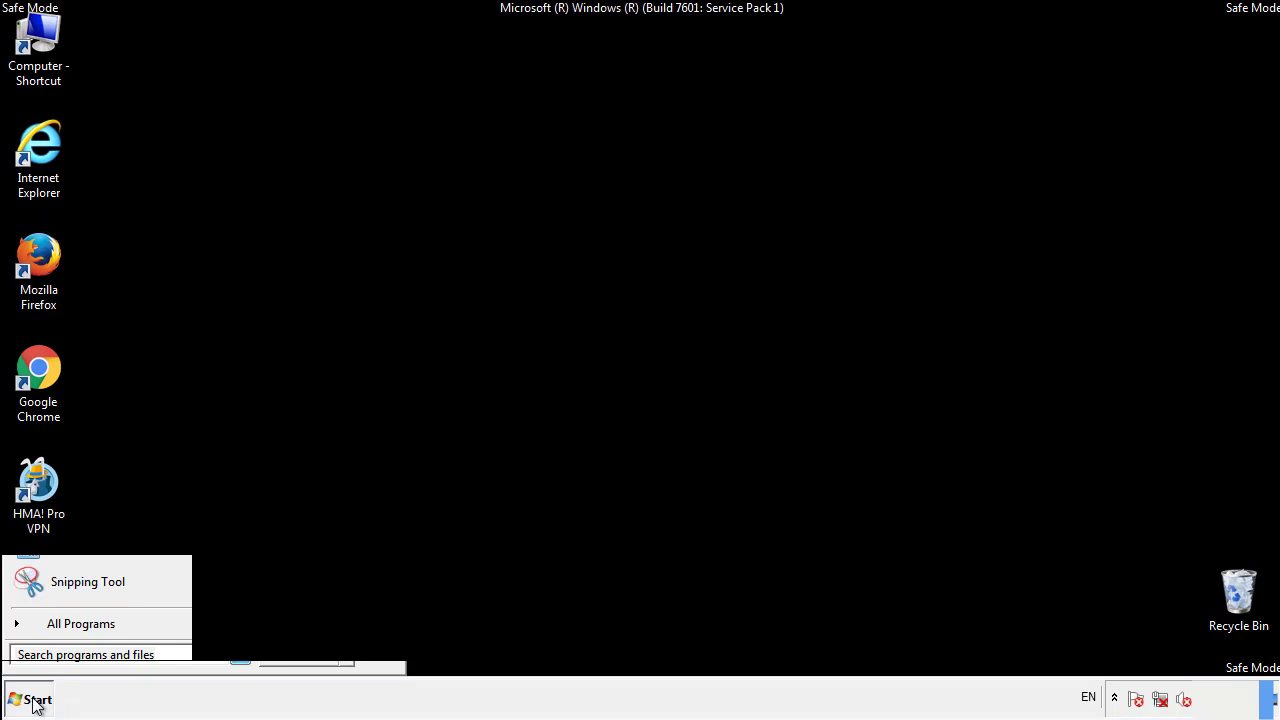
pyautogui.click(57, 631)
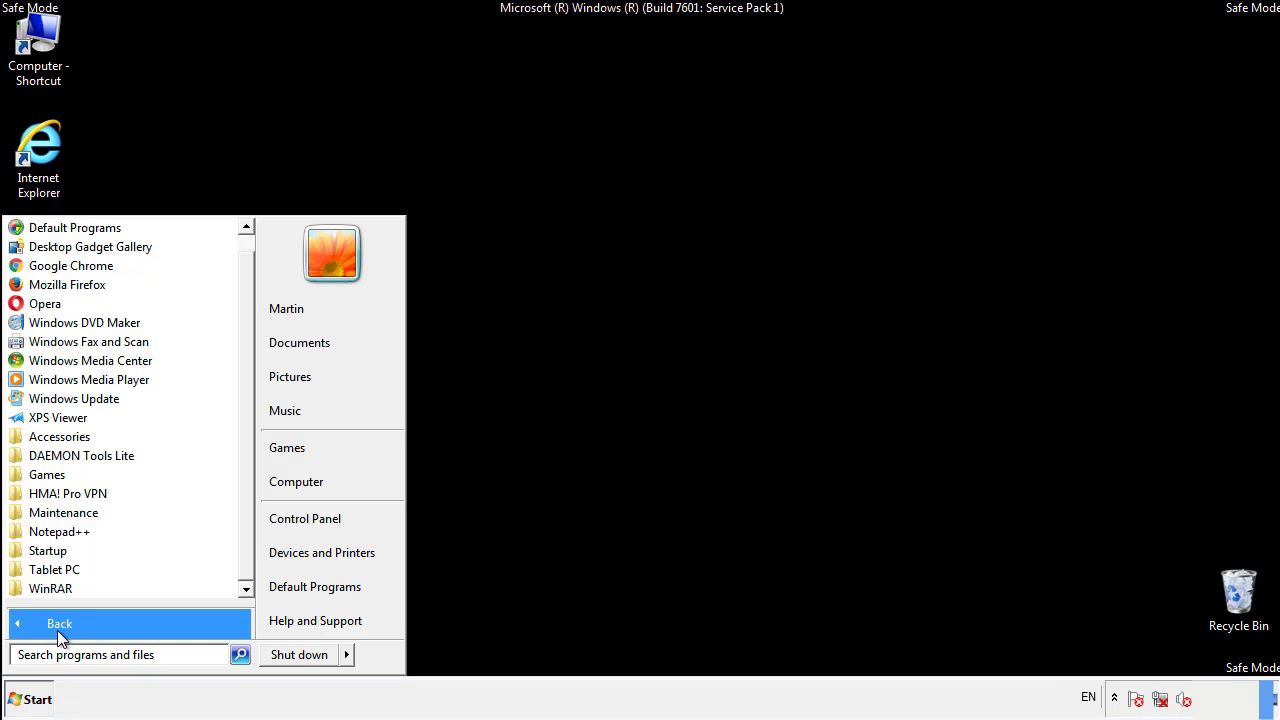
pyautogui.rightClick(52, 548)
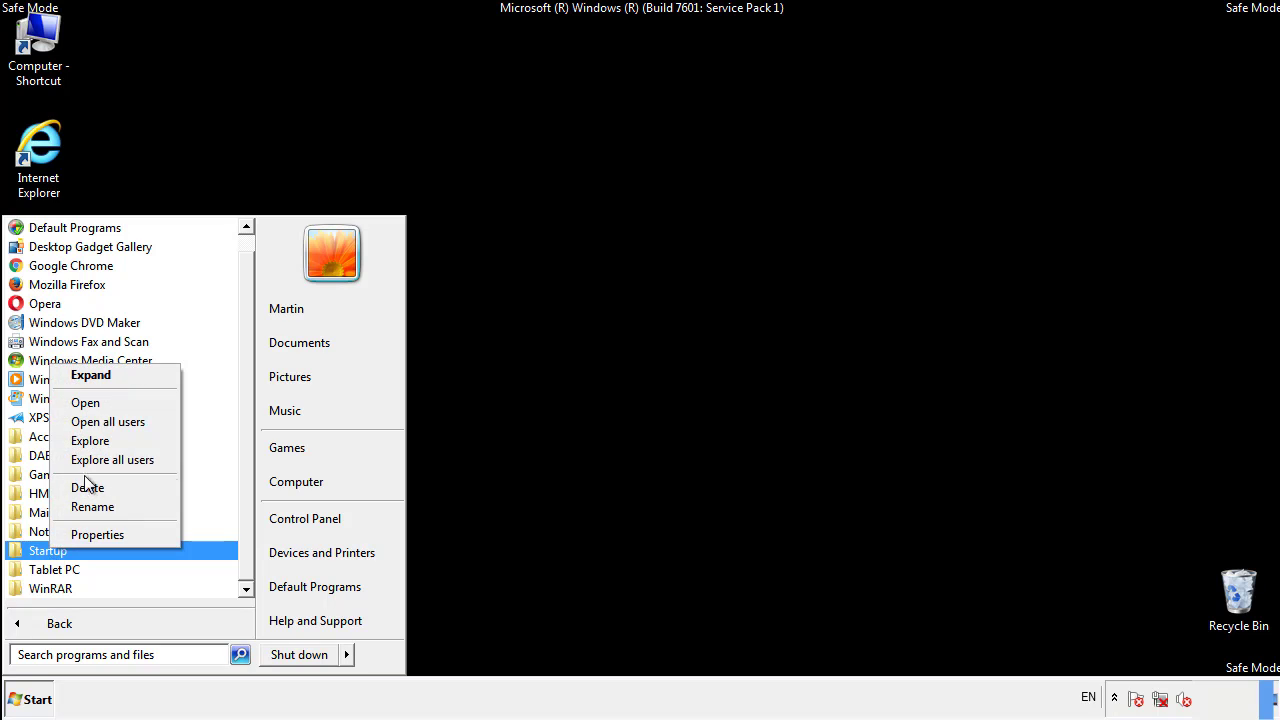
pyautogui.click(96, 402)
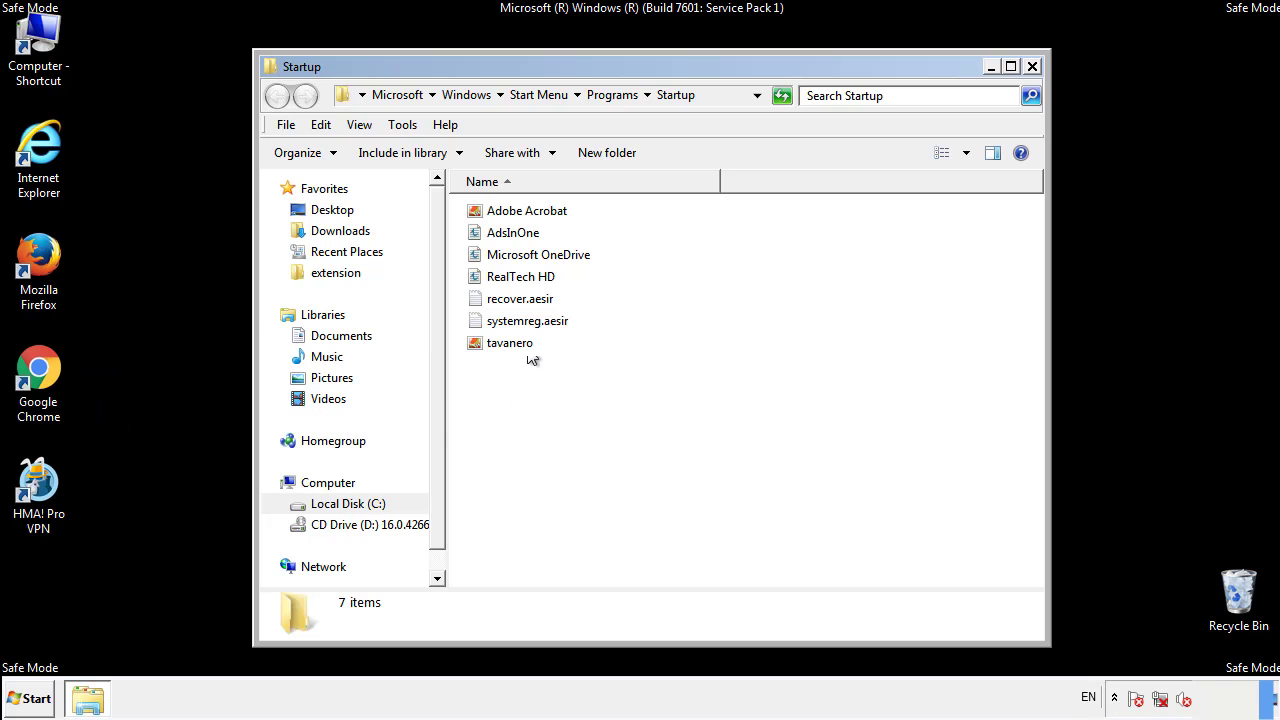
# Delete the files AdsInOne, recover.aesir, systemreg.aesir and tavanero from the Startup folder and close the folder window.
pyautogui.click(517, 232)
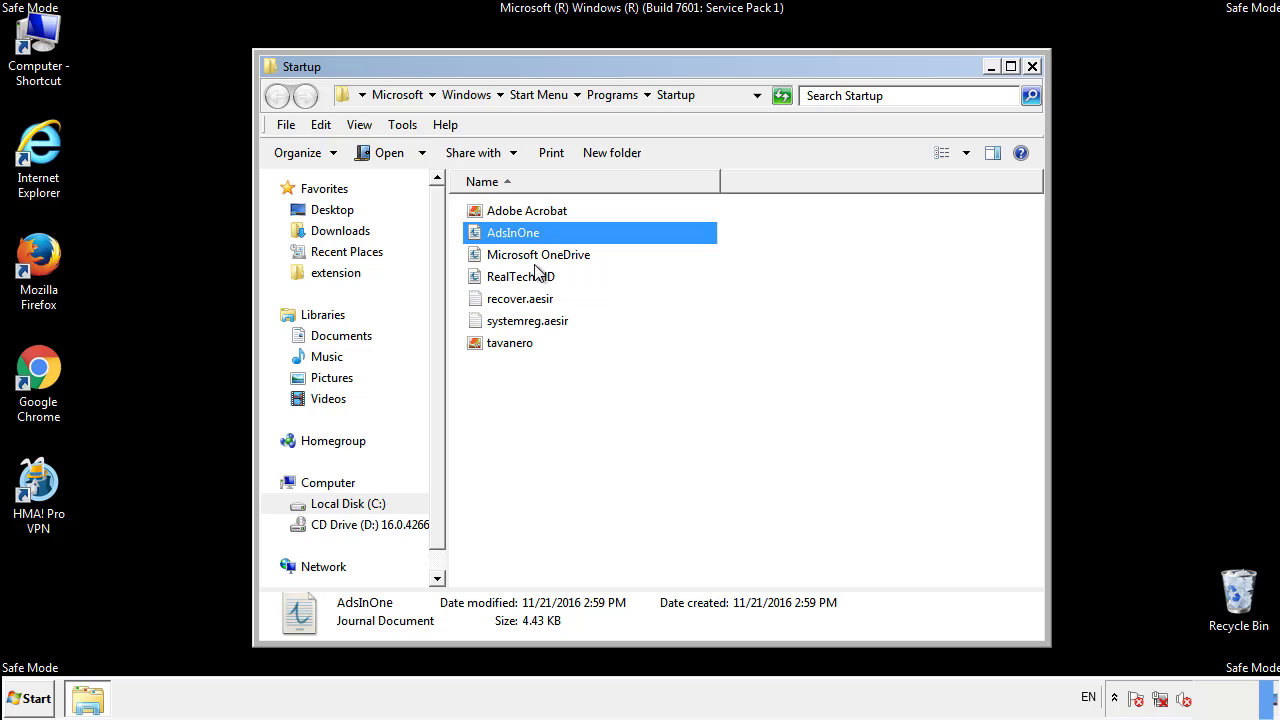
pyautogui.keyDown('ctrl'); pyautogui.click(520, 300); pyautogui.keyUp('ctrl')
pyautogui.keyDown('ctrl'); pyautogui.click(530, 321); pyautogui.keyUp('ctrl')
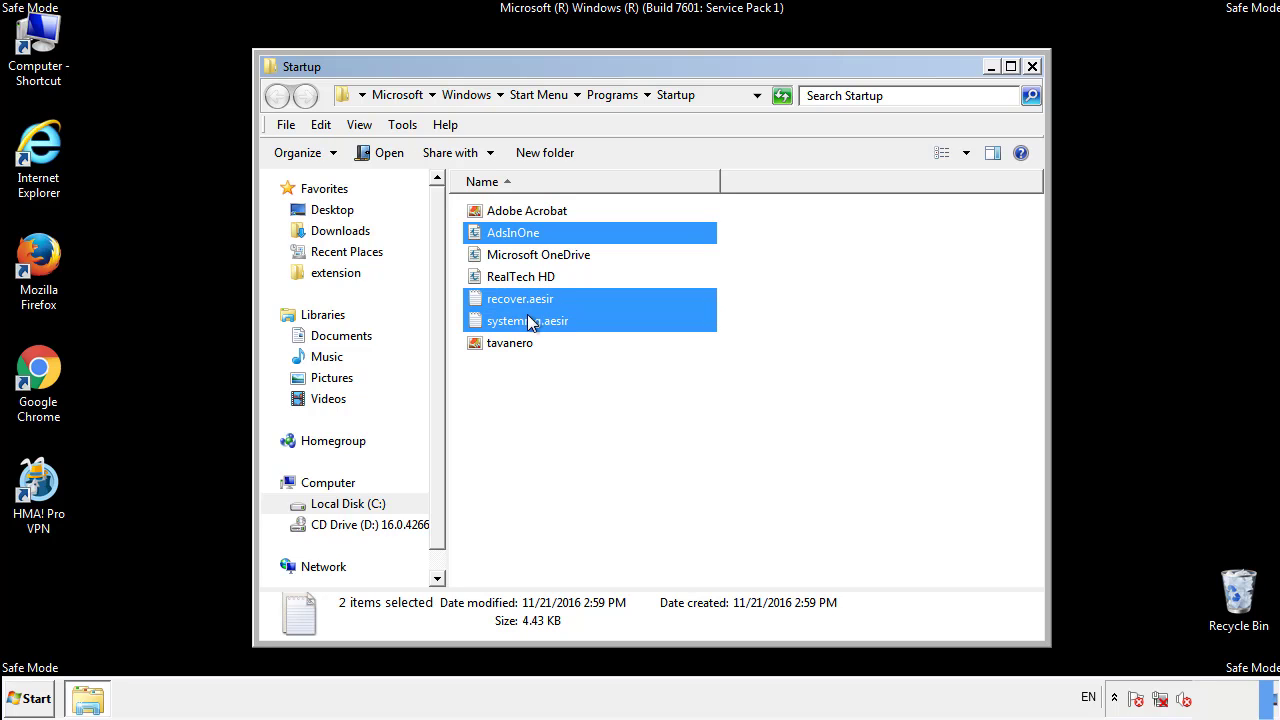
pyautogui.keyDown('ctrl'); pyautogui.click(511, 343); pyautogui.keyUp('ctrl')
pyautogui.rightClick(506, 344)
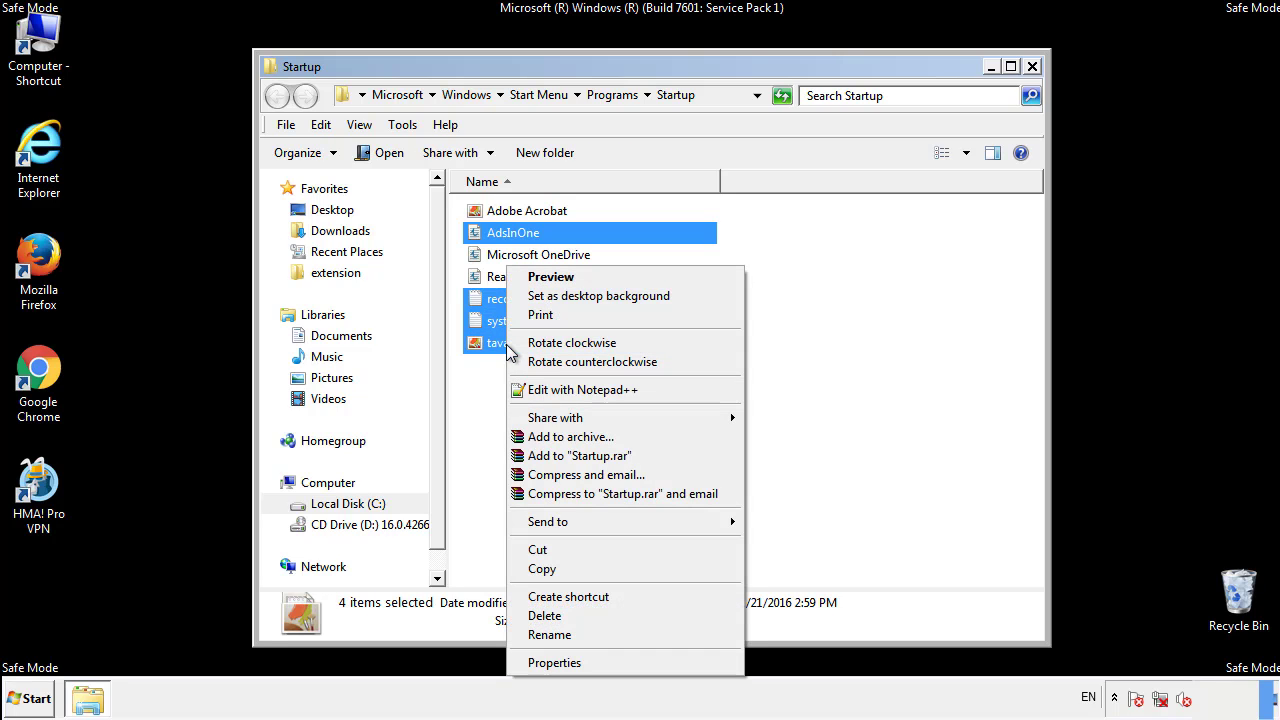
pyautogui.click(539, 615)
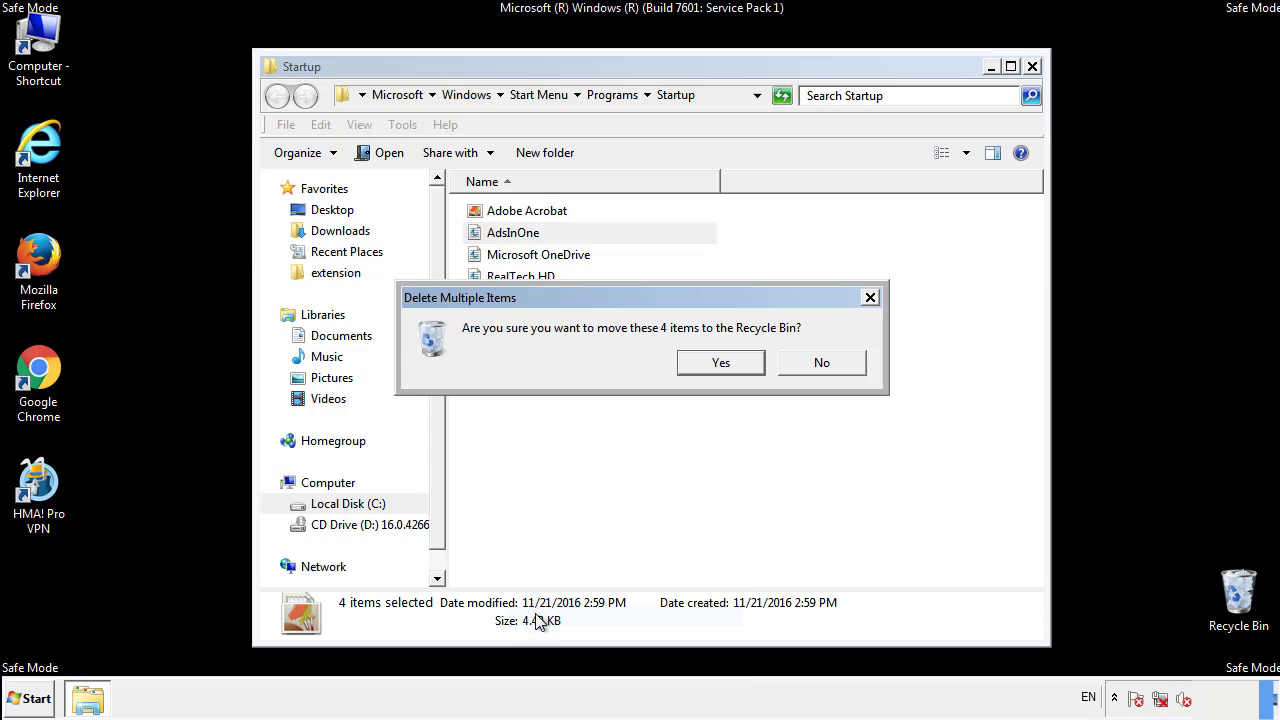
pyautogui.click(716, 365)
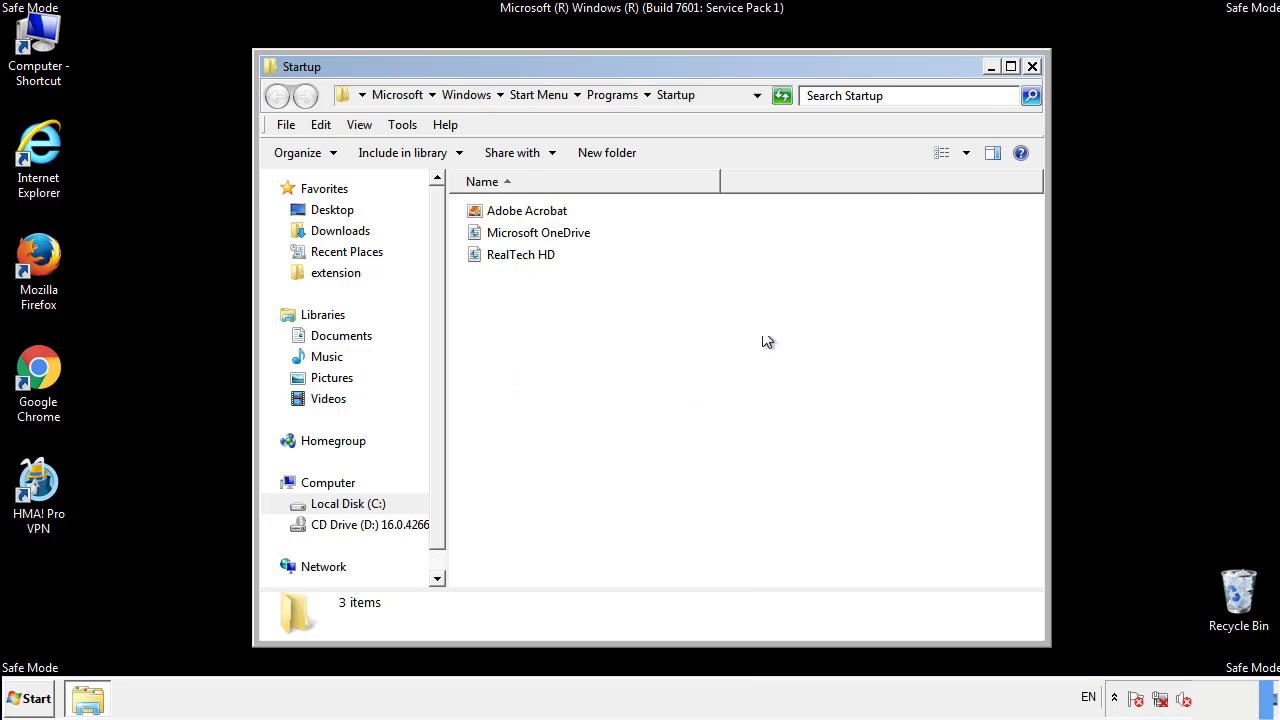
pyautogui.click(1036, 74)
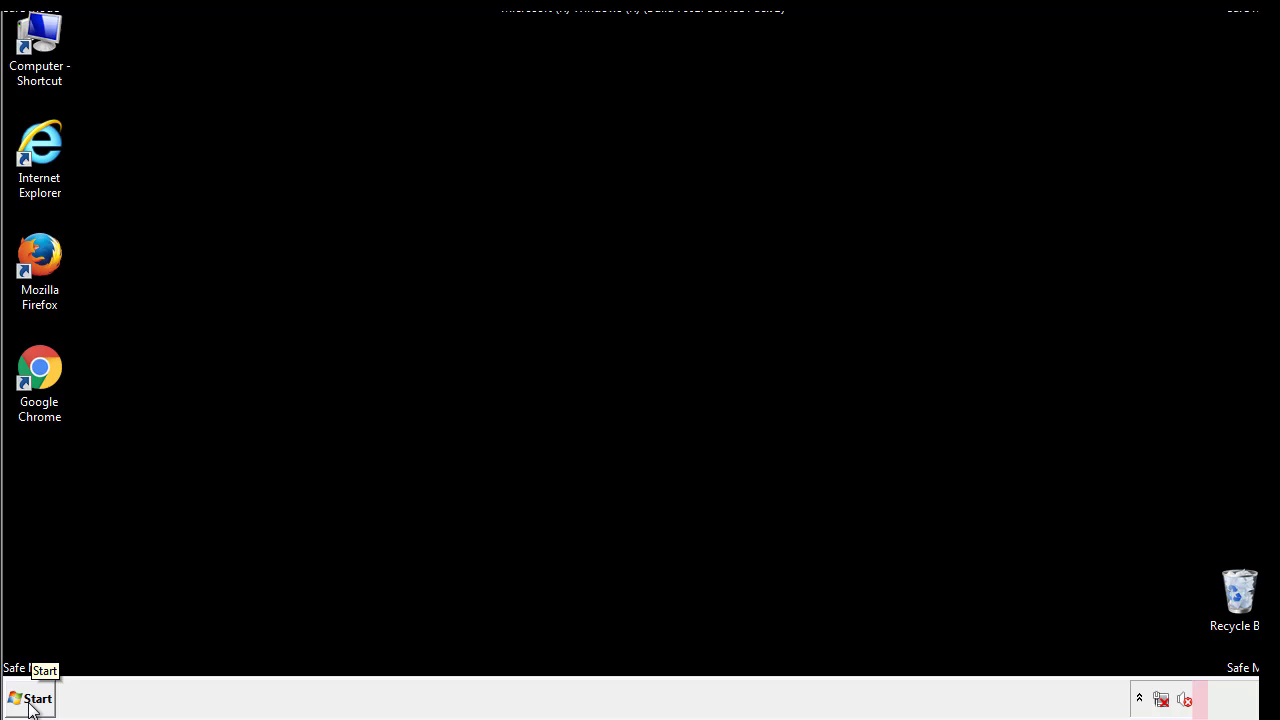
# Launch the Registry Editor by running regedit.
pyautogui.click(30, 699)
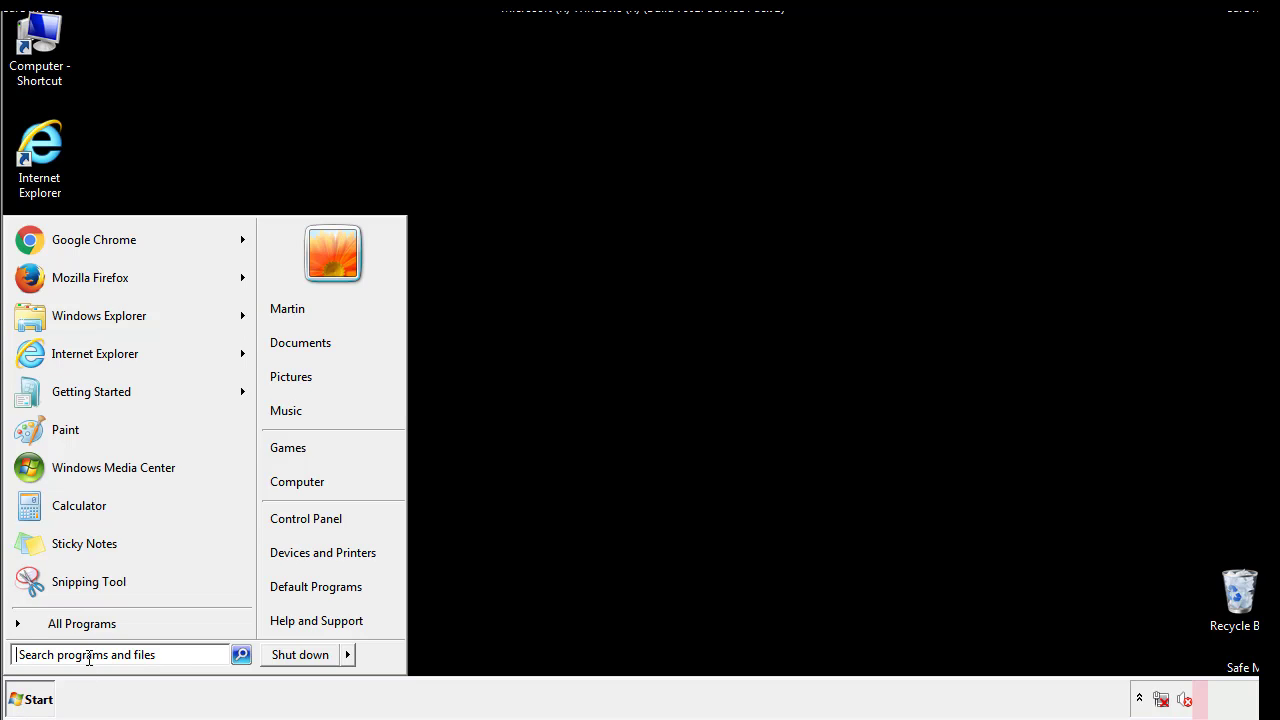
pyautogui.write('reged')
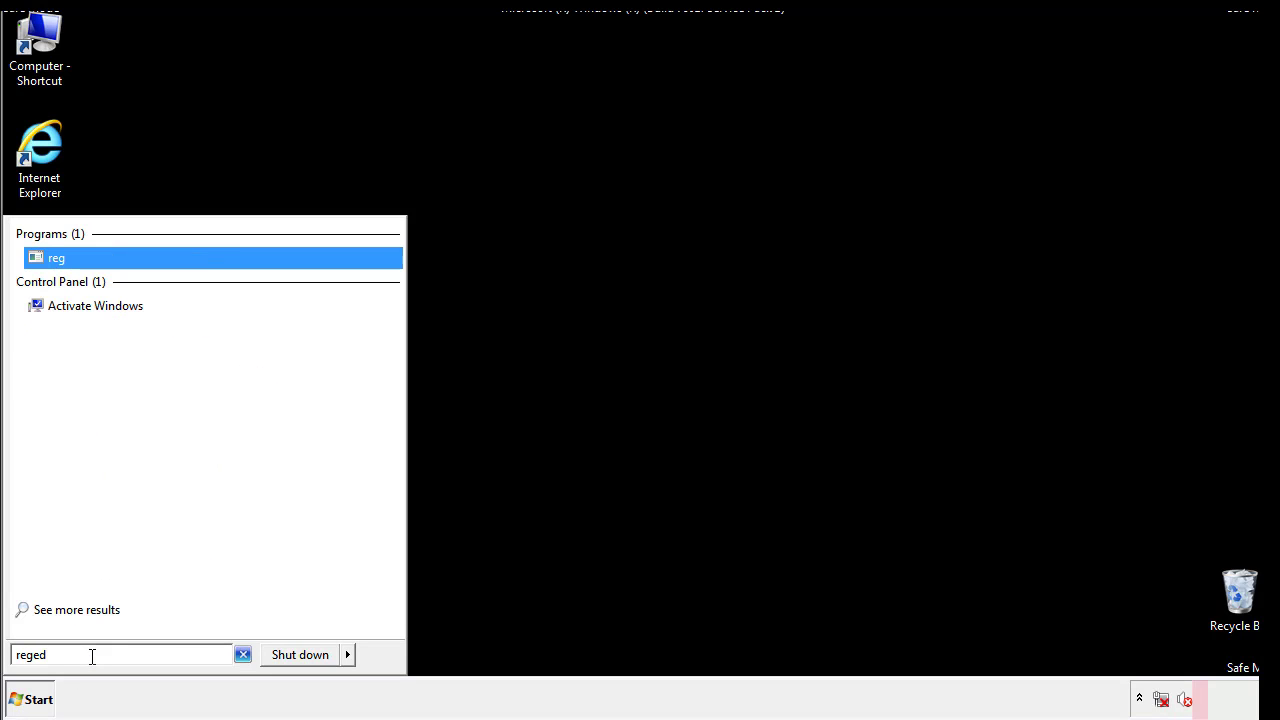
pyautogui.write('it')
pyautogui.press('Return')
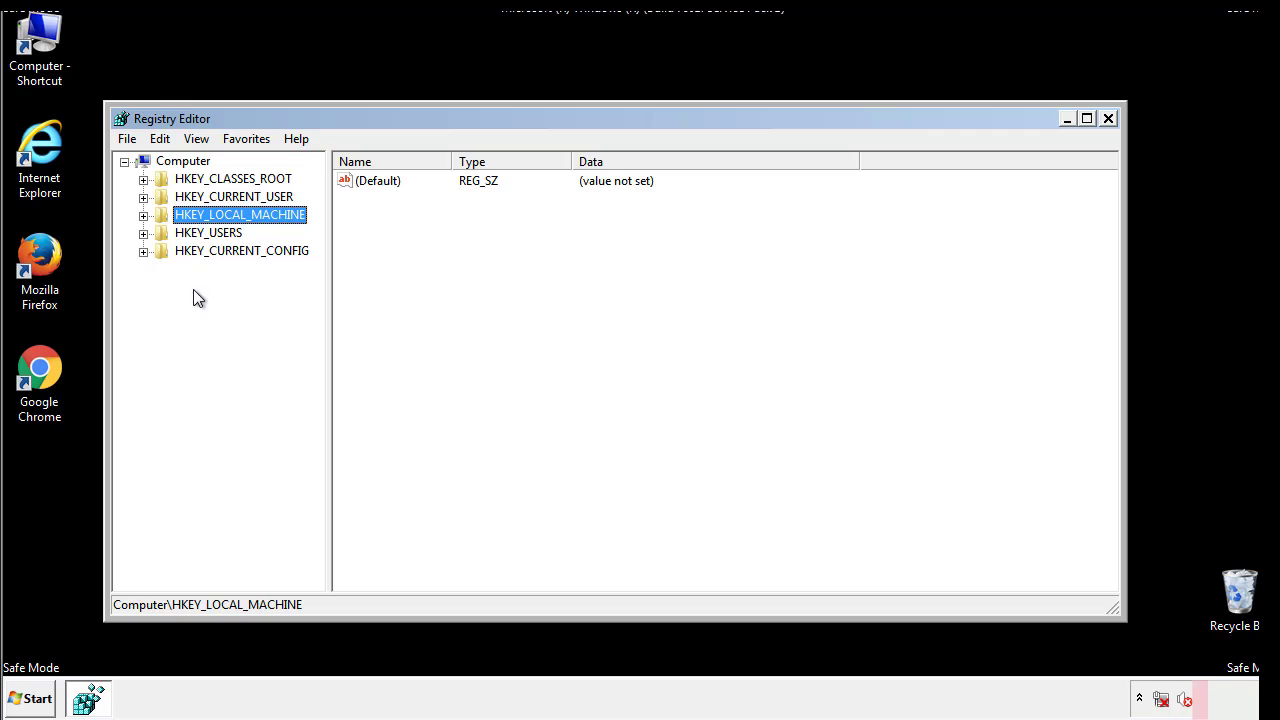
# Browse the registry to the key HKEY_LOCAL_MACHINE\SOFTWARE\Microsoft\Windows\CurrentVersion\Run and select it.
pyautogui.click(143, 216)
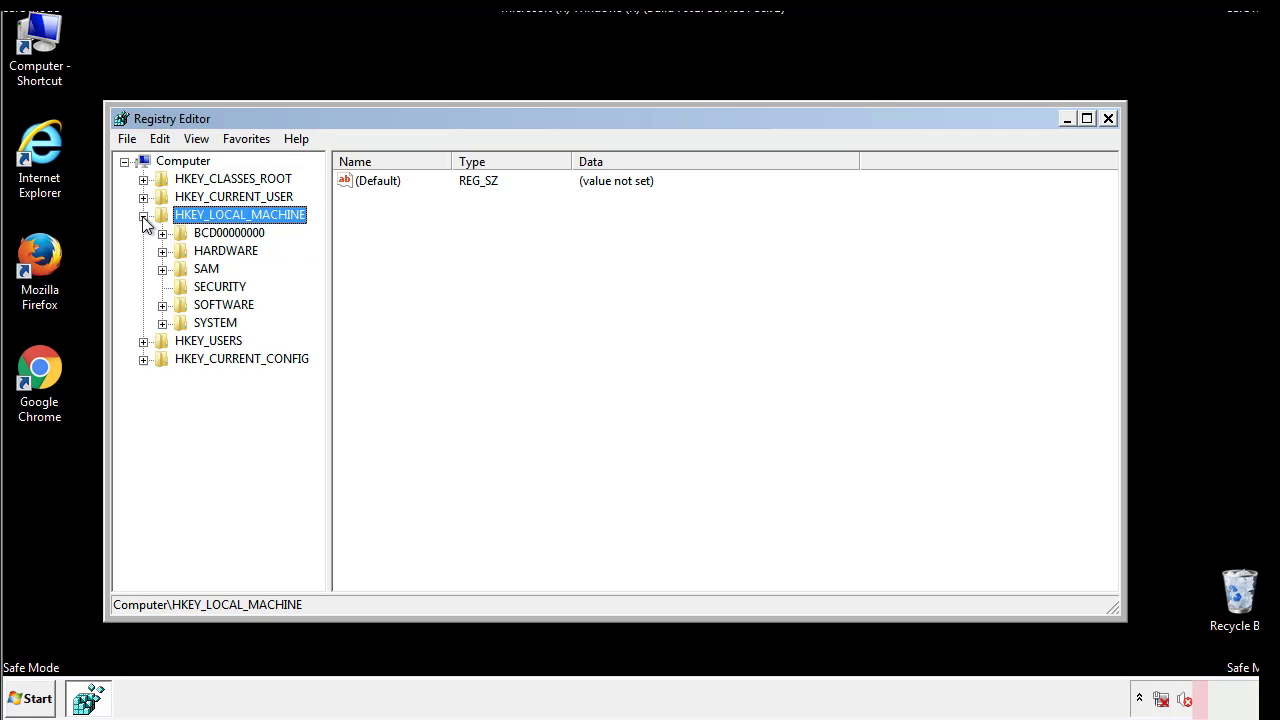
pyautogui.click(162, 306)
pyautogui.moveTo(315, 295); pyautogui.dragTo(317, 331)
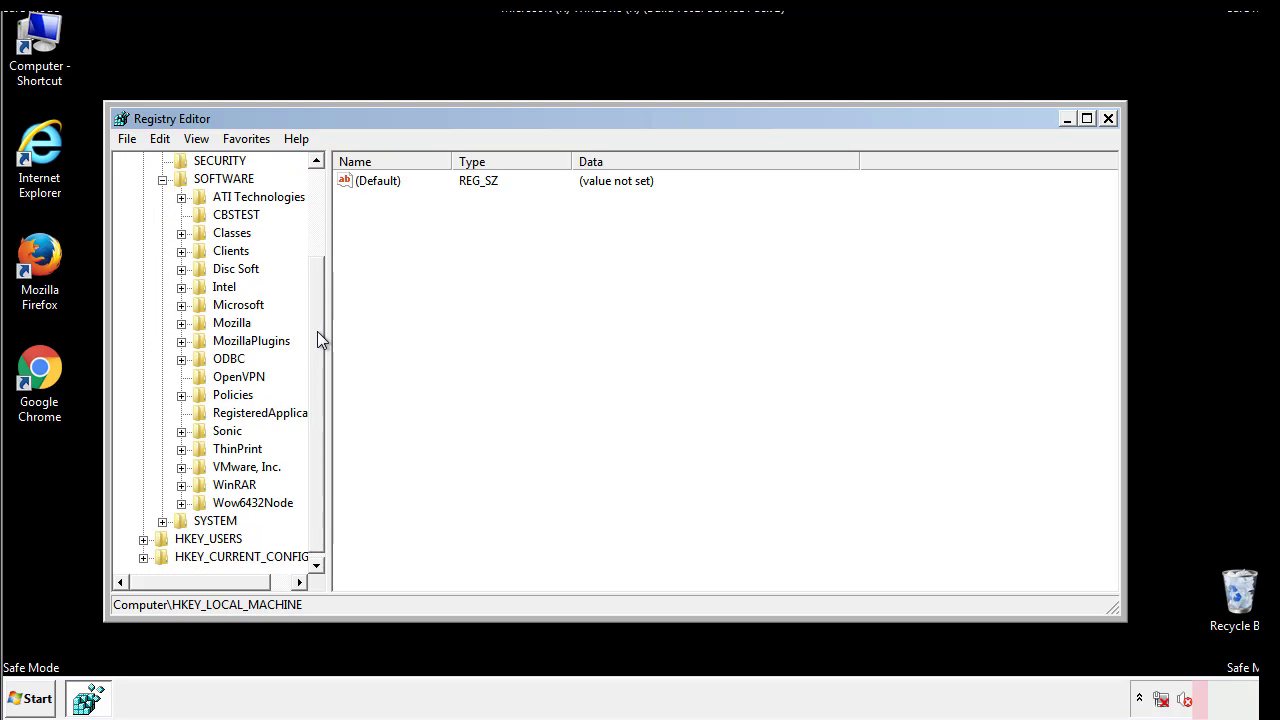
pyautogui.click(181, 305)
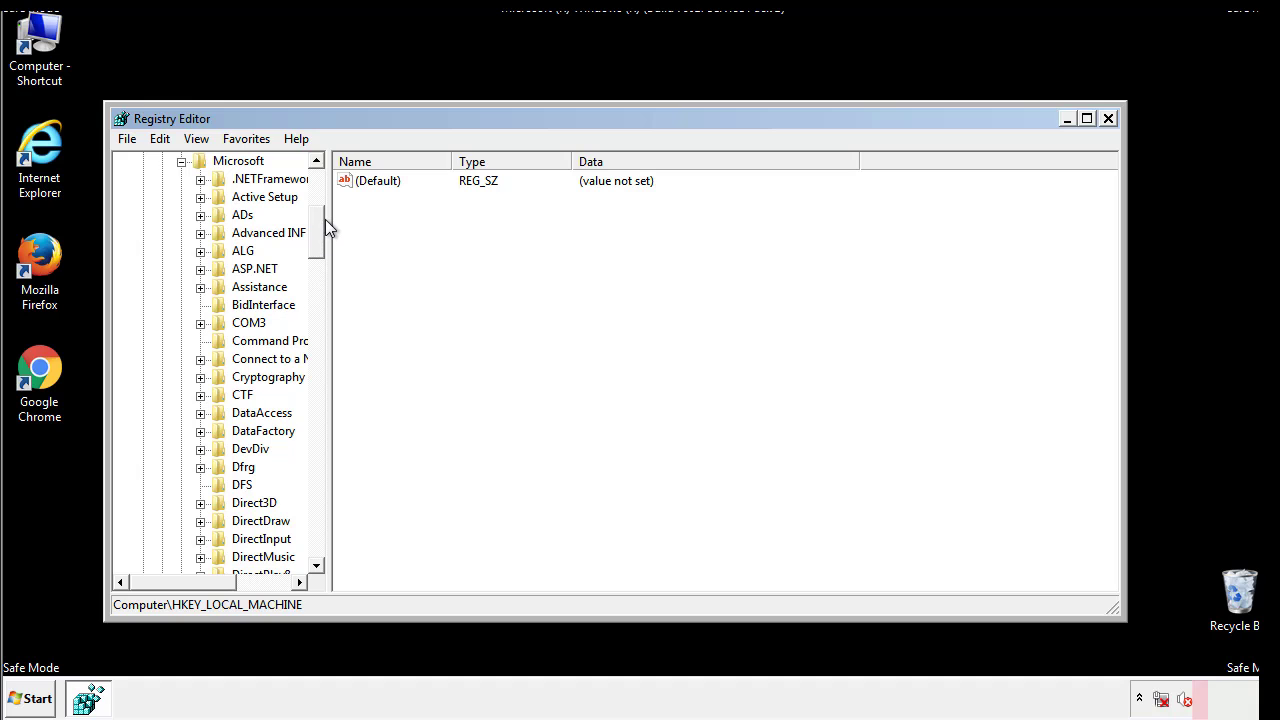
pyautogui.moveTo(315, 245); pyautogui.dragTo(317, 517)
pyautogui.click(201, 305)
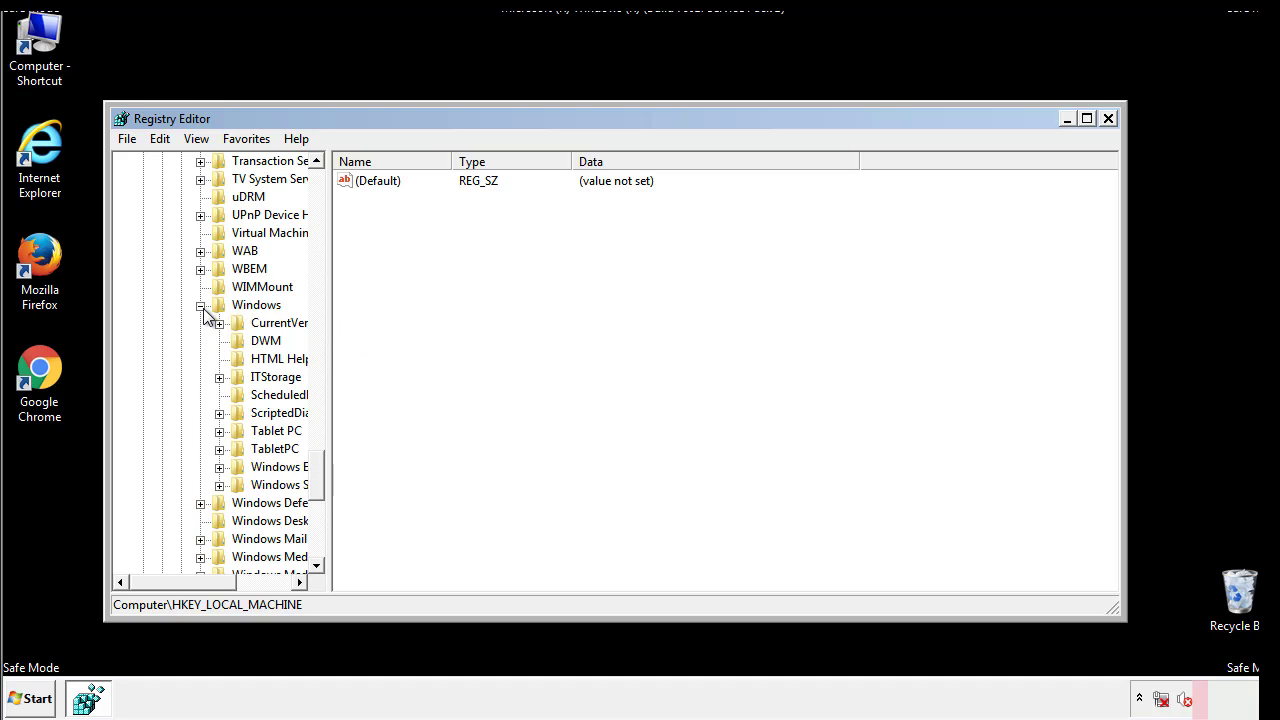
pyautogui.moveTo(176, 582); pyautogui.dragTo(204, 587)
pyautogui.click(164, 323)
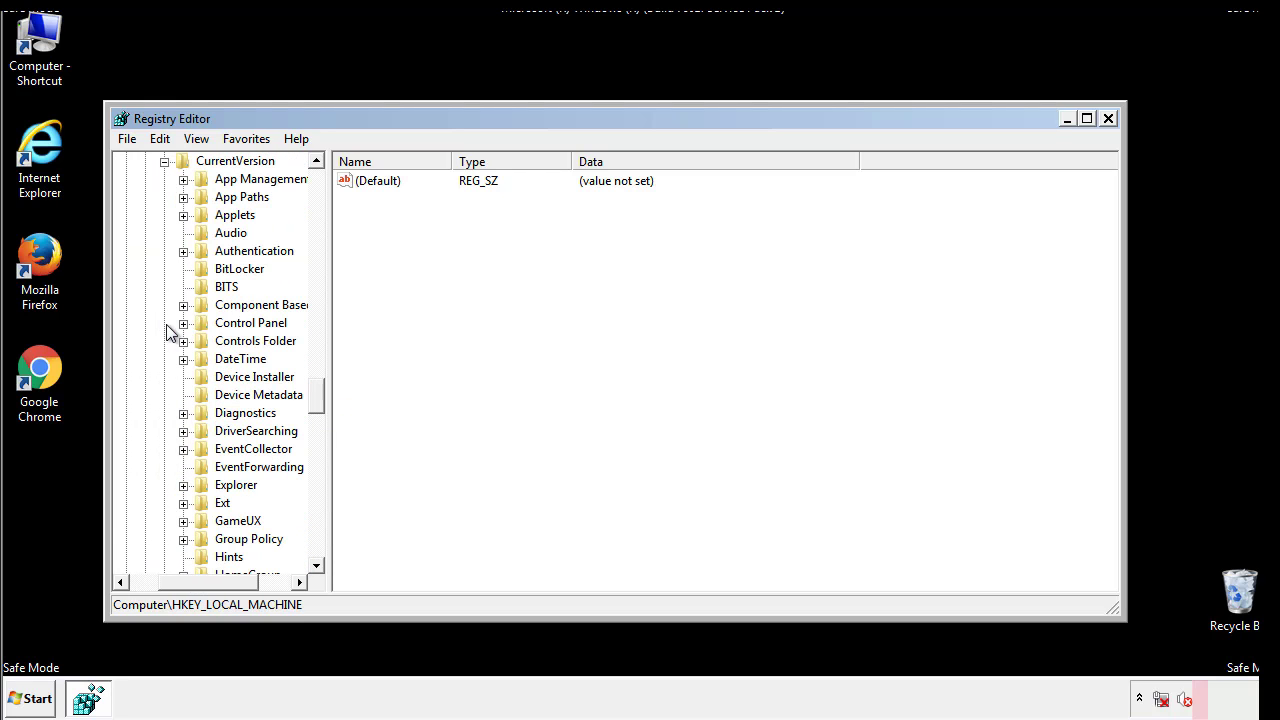
pyautogui.moveTo(323, 403); pyautogui.dragTo(316, 459)
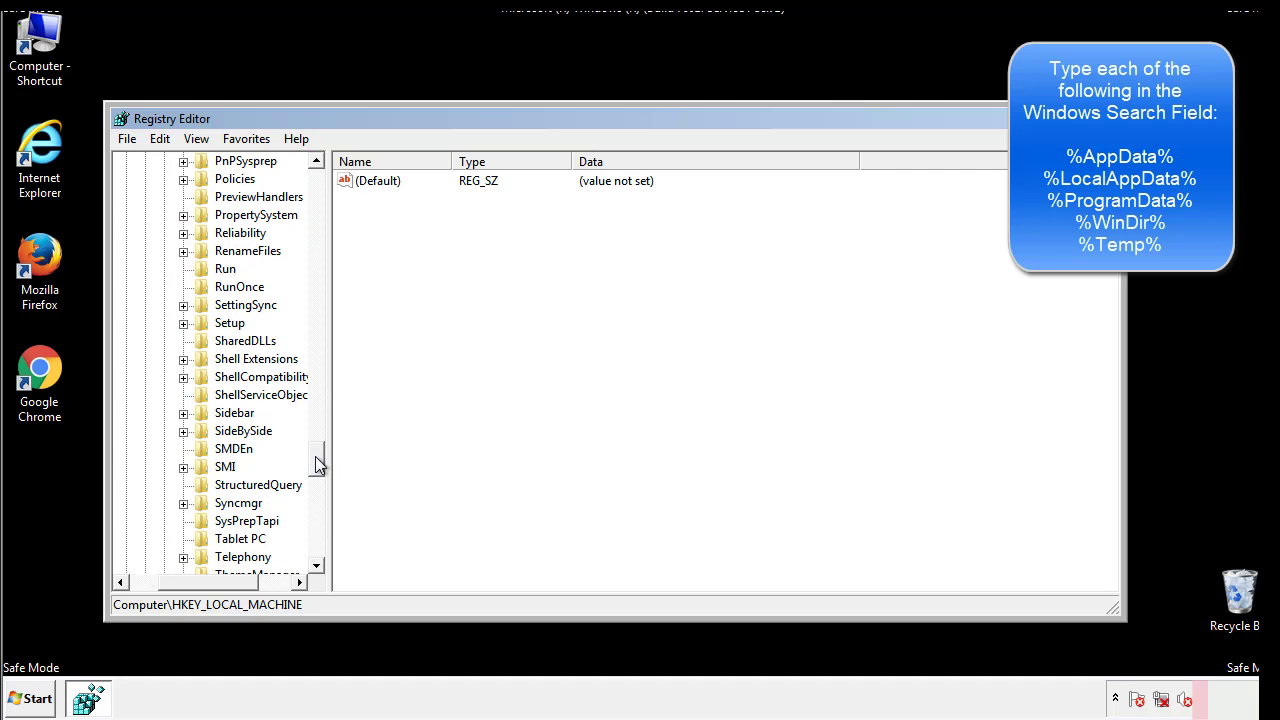
pyautogui.click(212, 270)
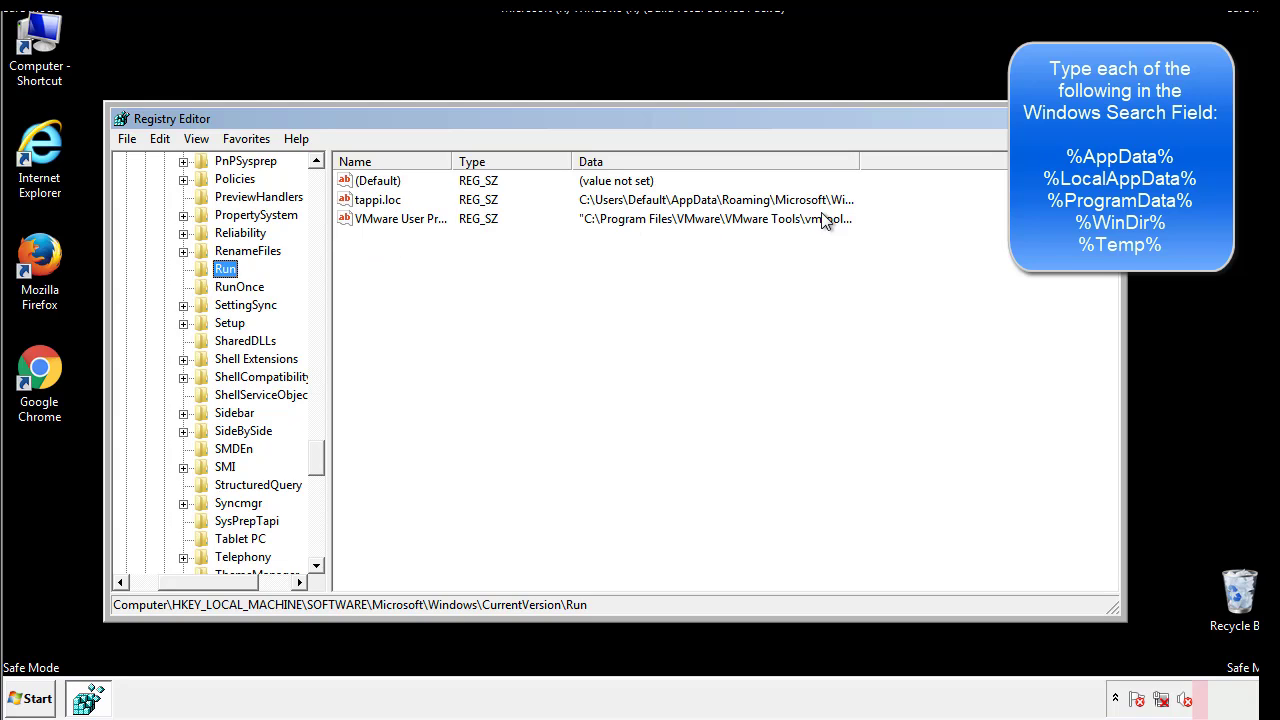
# Permanently delete the suspicious tappi.loc value from the Run key.
pyautogui.click(380, 205)
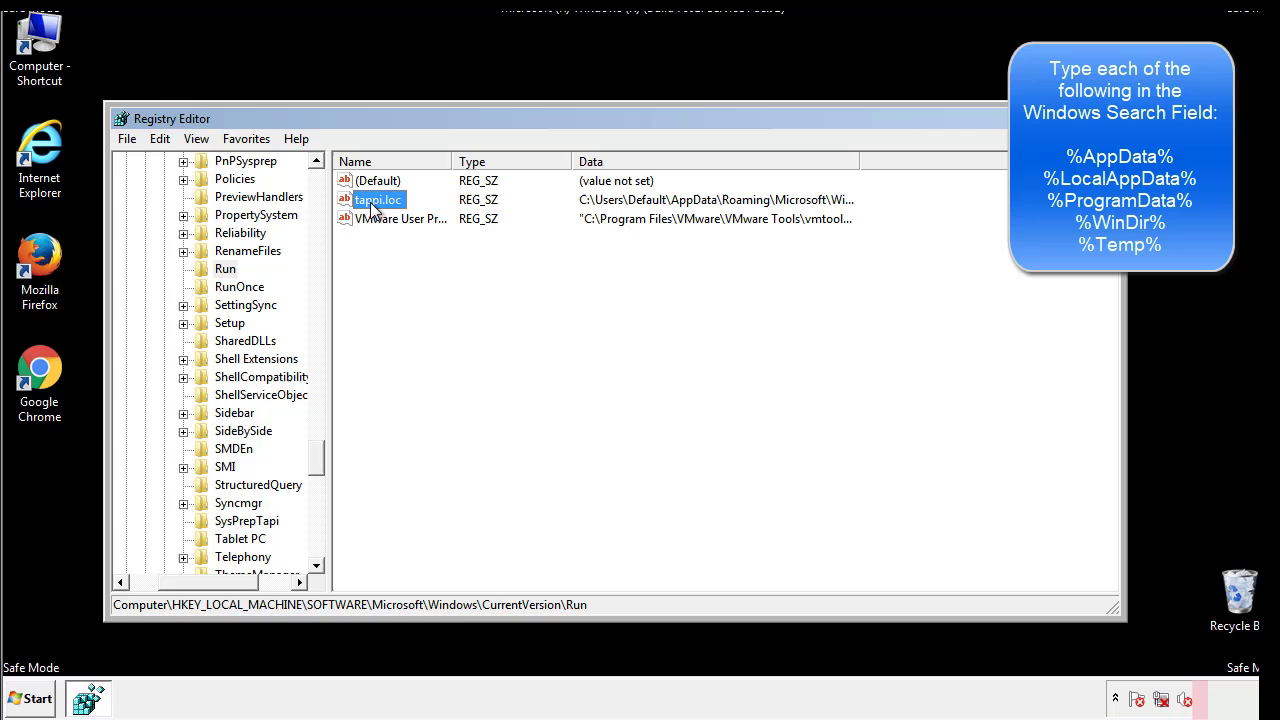
pyautogui.rightClick(371, 202)
pyautogui.click(400, 260)
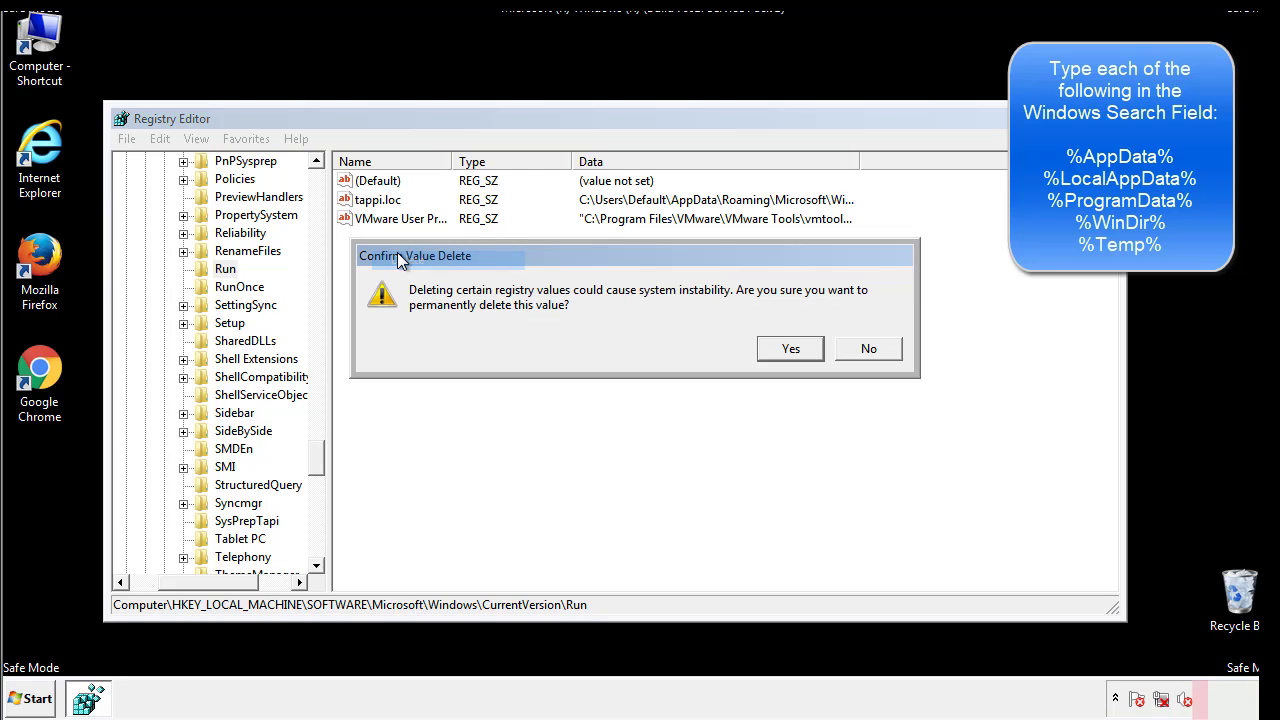
pyautogui.click(778, 352)
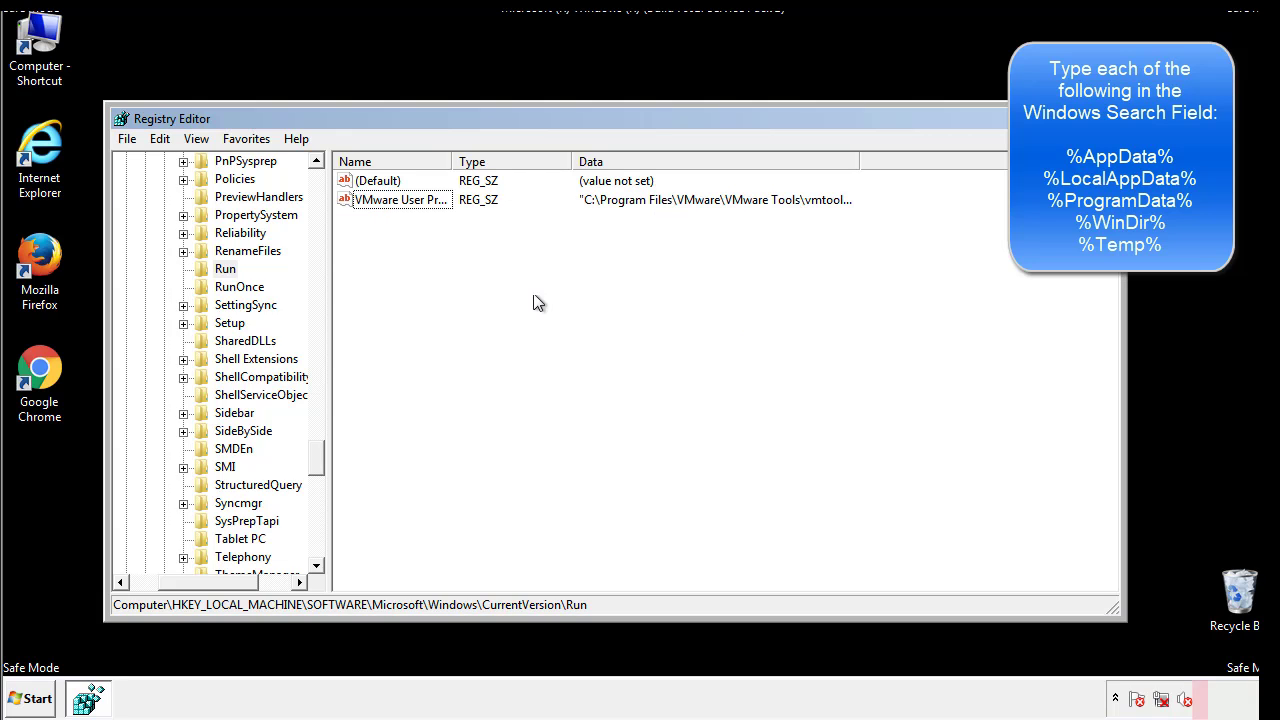
# Collapse the whole HKEY_LOCAL_MACHINE branch of the registry tree.
pyautogui.moveTo(319, 455); pyautogui.dragTo(317, 548)
pyautogui.moveTo(212, 588); pyautogui.dragTo(157, 595)
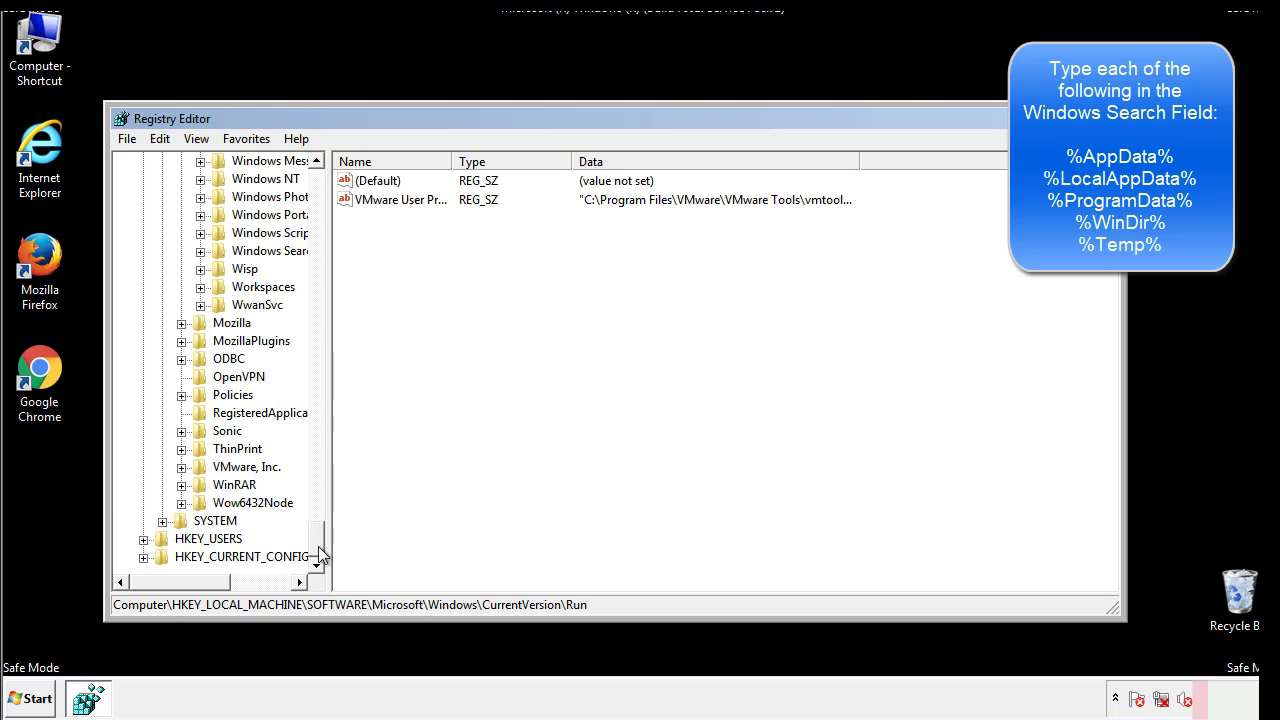
pyautogui.moveTo(322, 550); pyautogui.dragTo(327, 194)
pyautogui.click(143, 215)
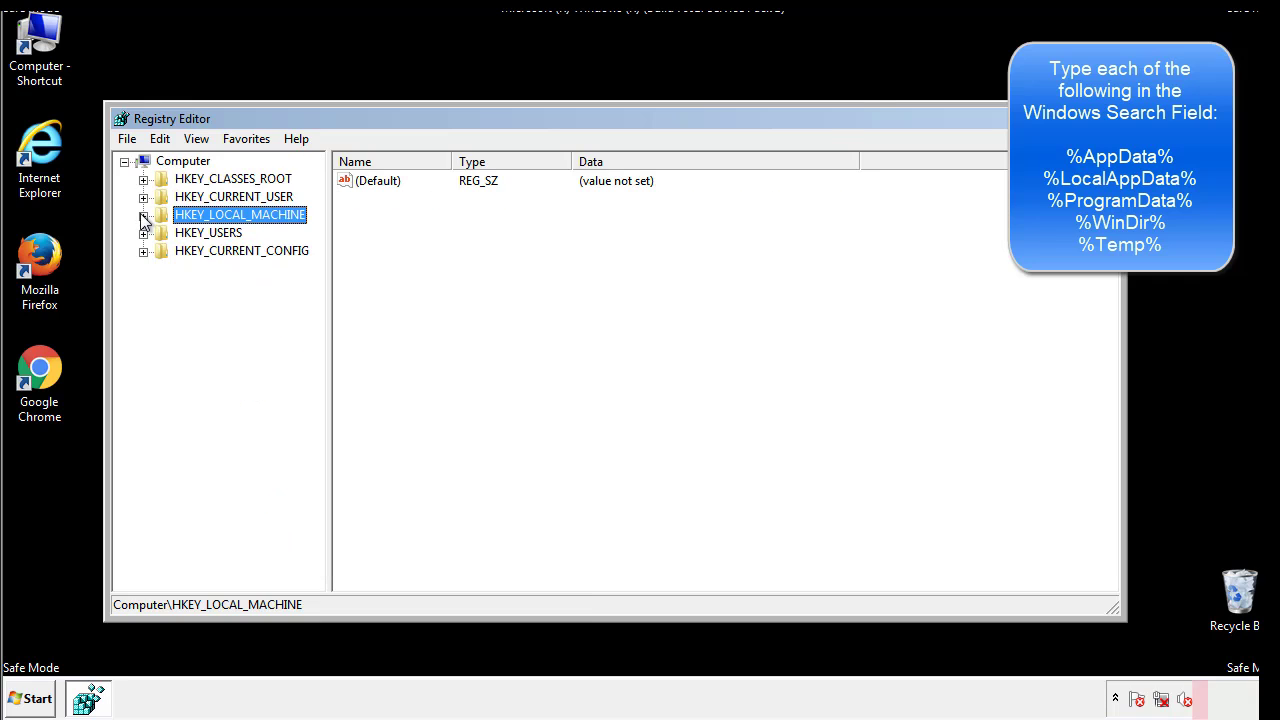
# Open the key HKEY_CURRENT_USER\Software\Microsoft\Windows\CurrentVersion\Run to check its startup values.
pyautogui.click(143, 197)
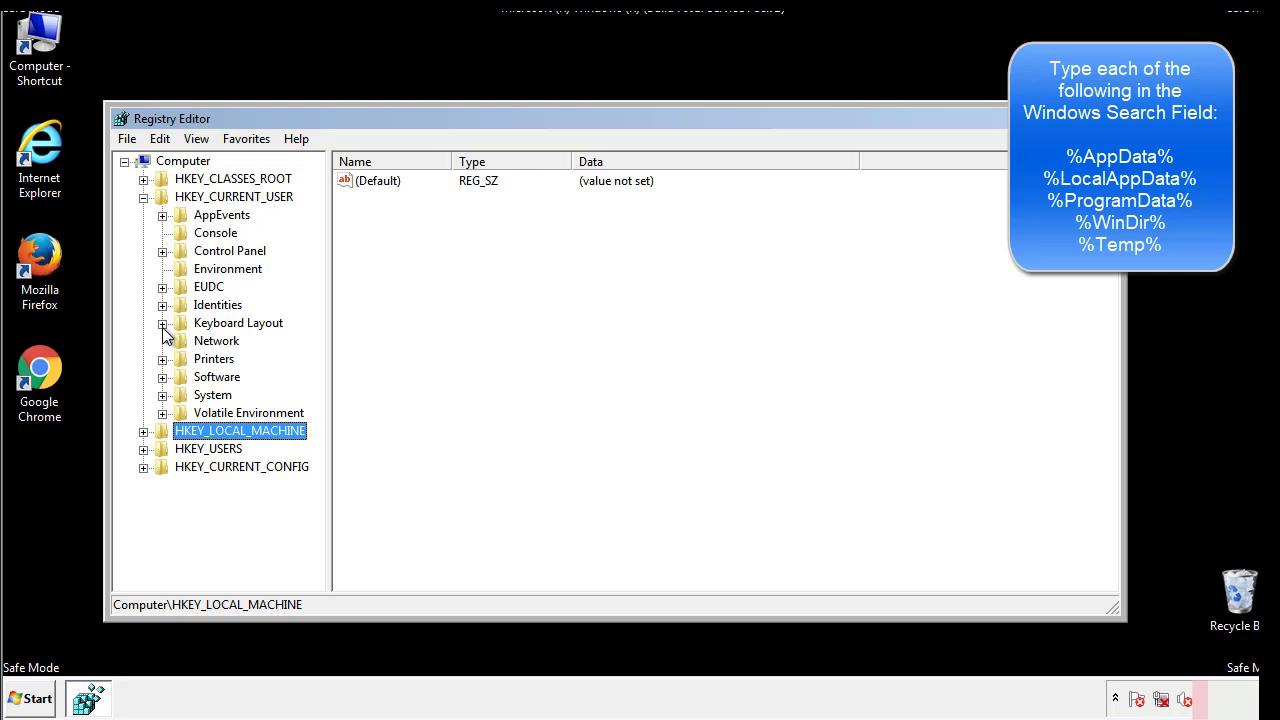
pyautogui.click(163, 378)
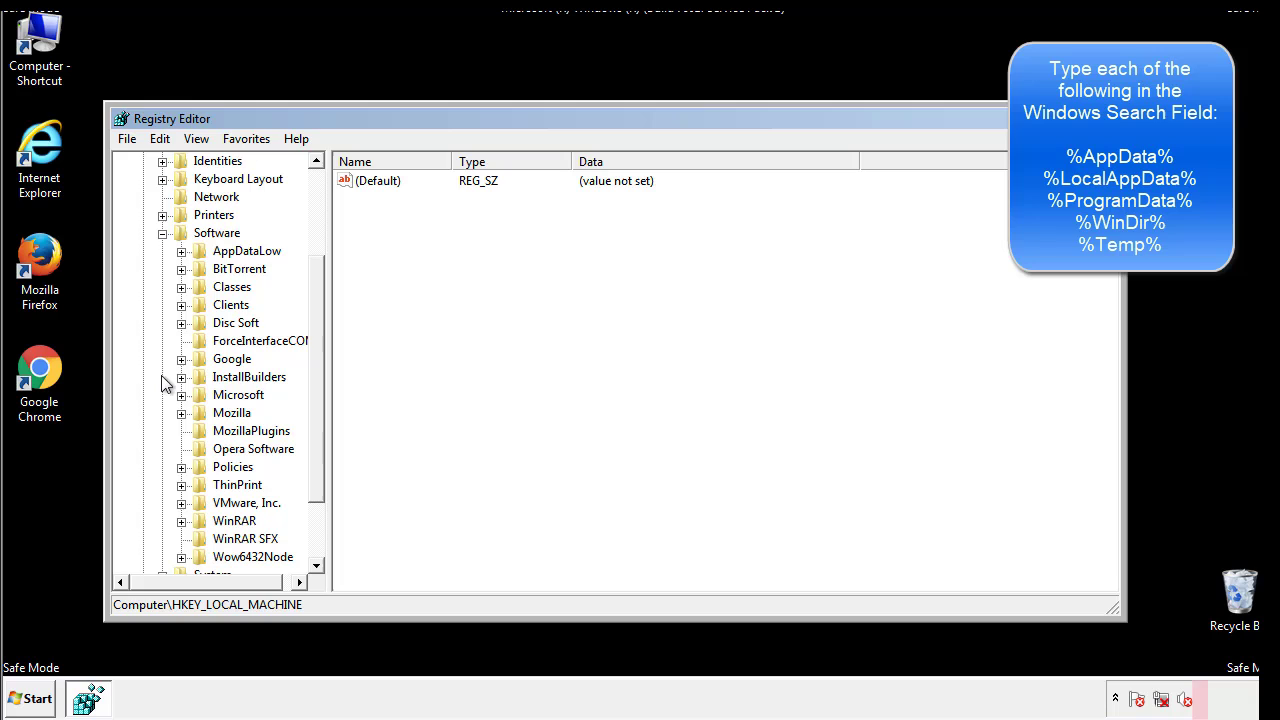
pyautogui.moveTo(314, 363); pyautogui.dragTo(314, 381)
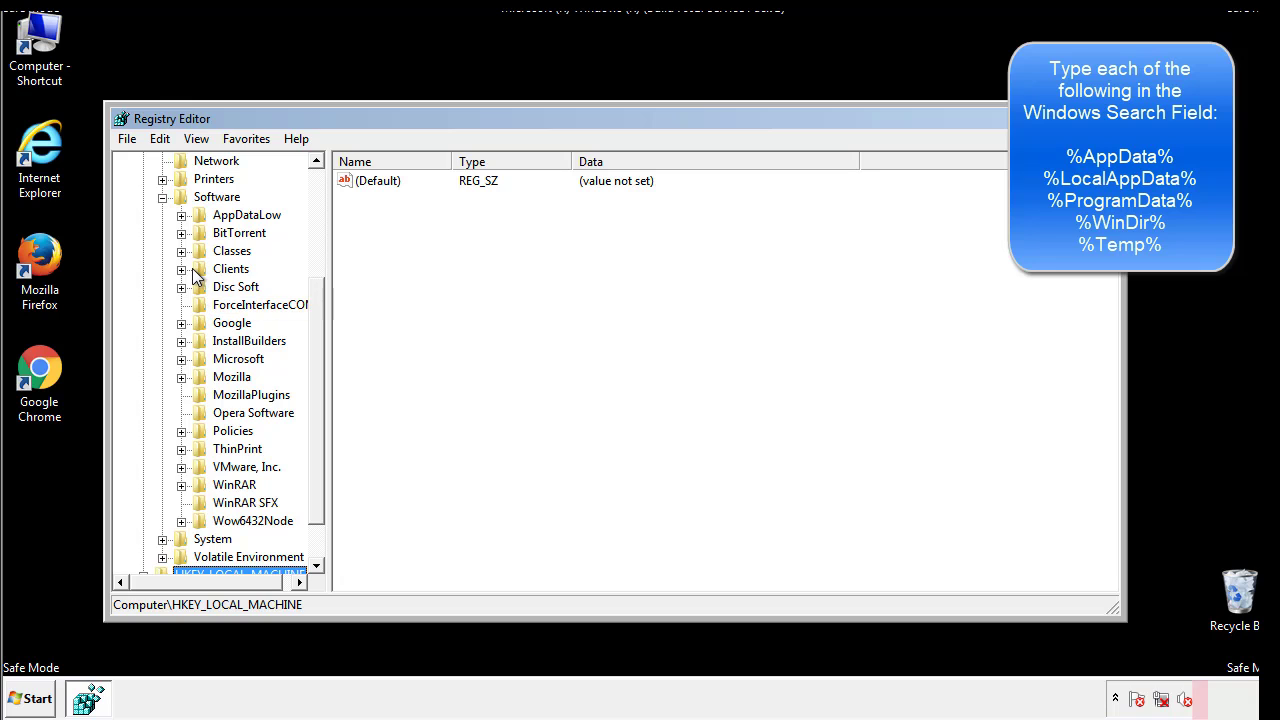
pyautogui.click(182, 358)
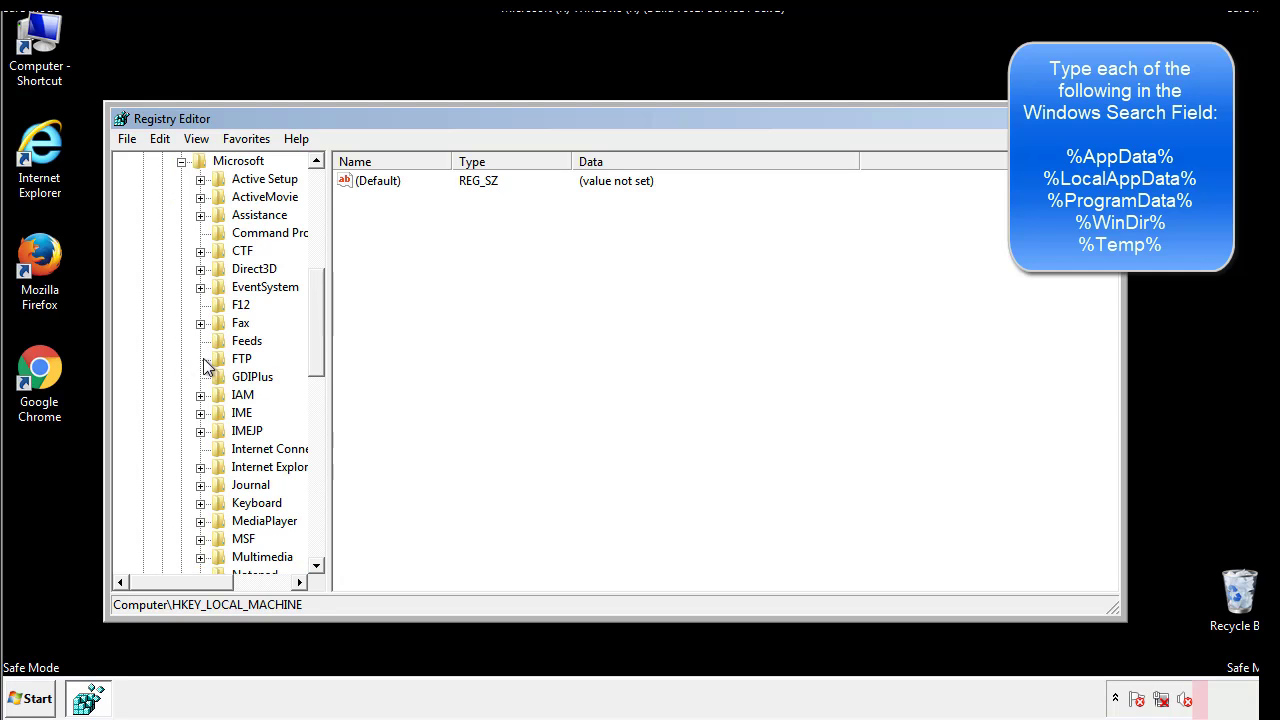
pyautogui.moveTo(314, 292); pyautogui.dragTo(315, 416)
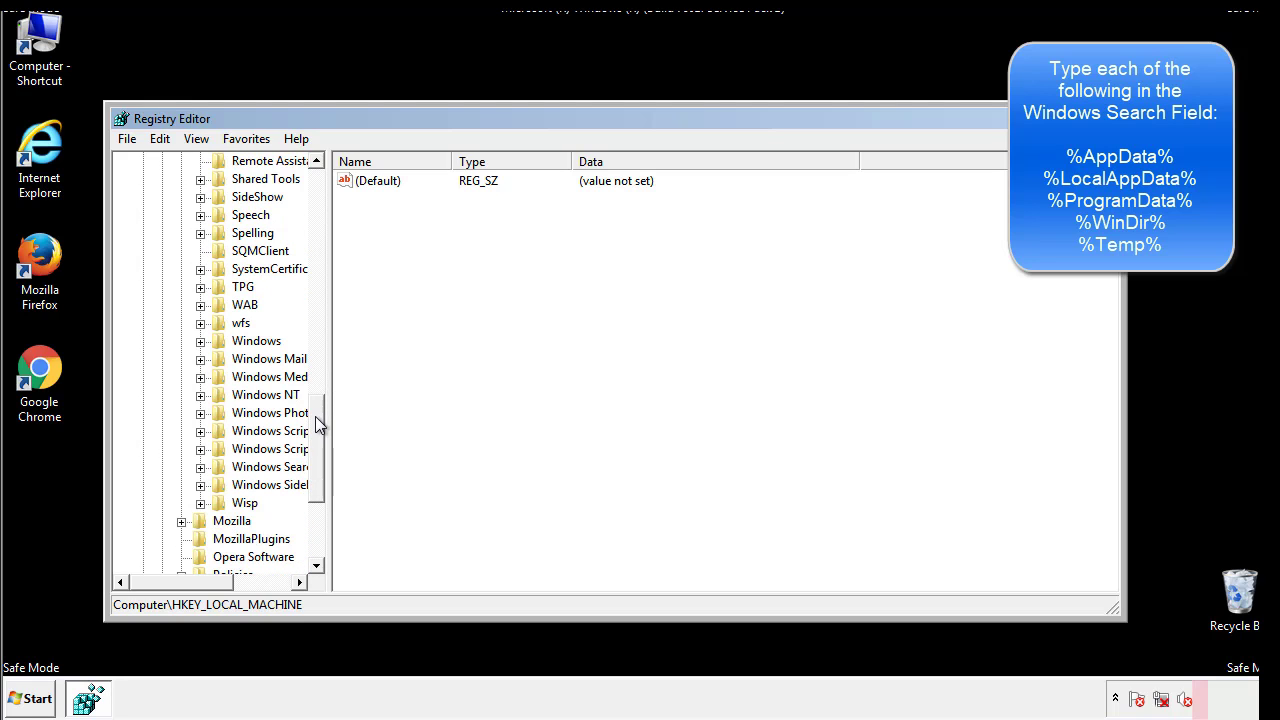
pyautogui.click(201, 341)
pyautogui.click(220, 360)
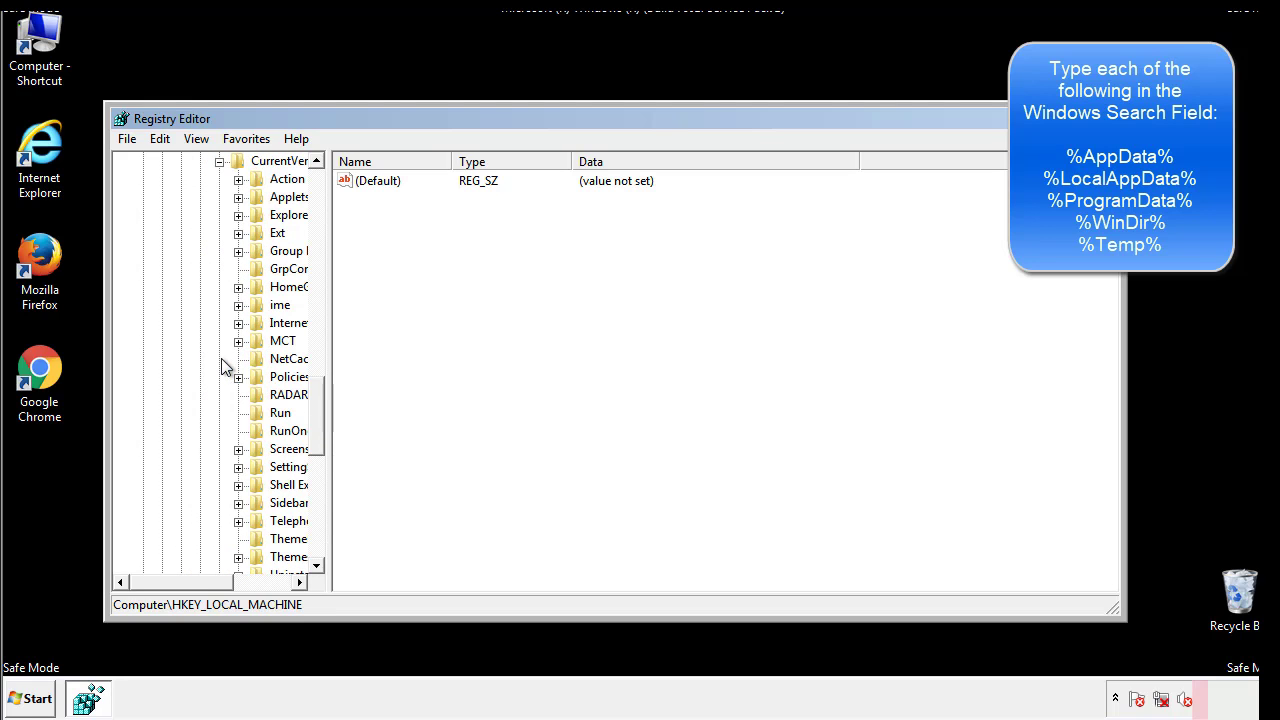
pyautogui.moveTo(195, 587); pyautogui.dragTo(225, 582)
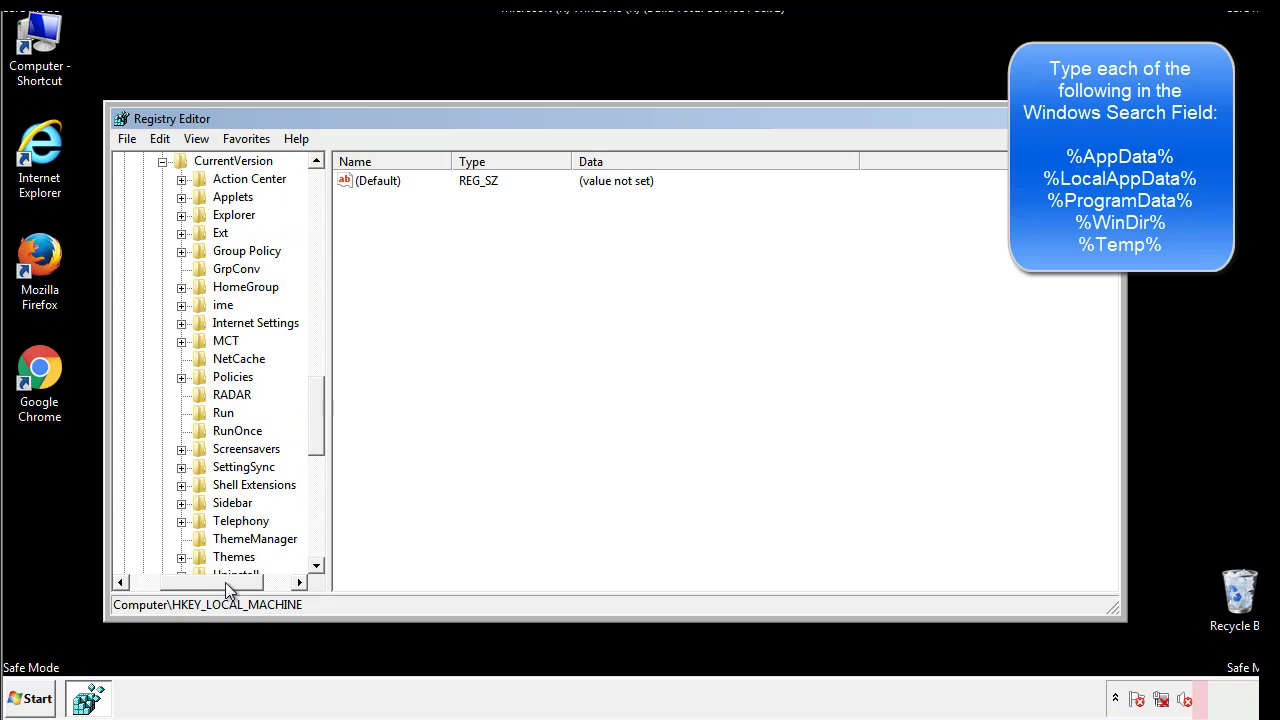
pyautogui.click(218, 410)
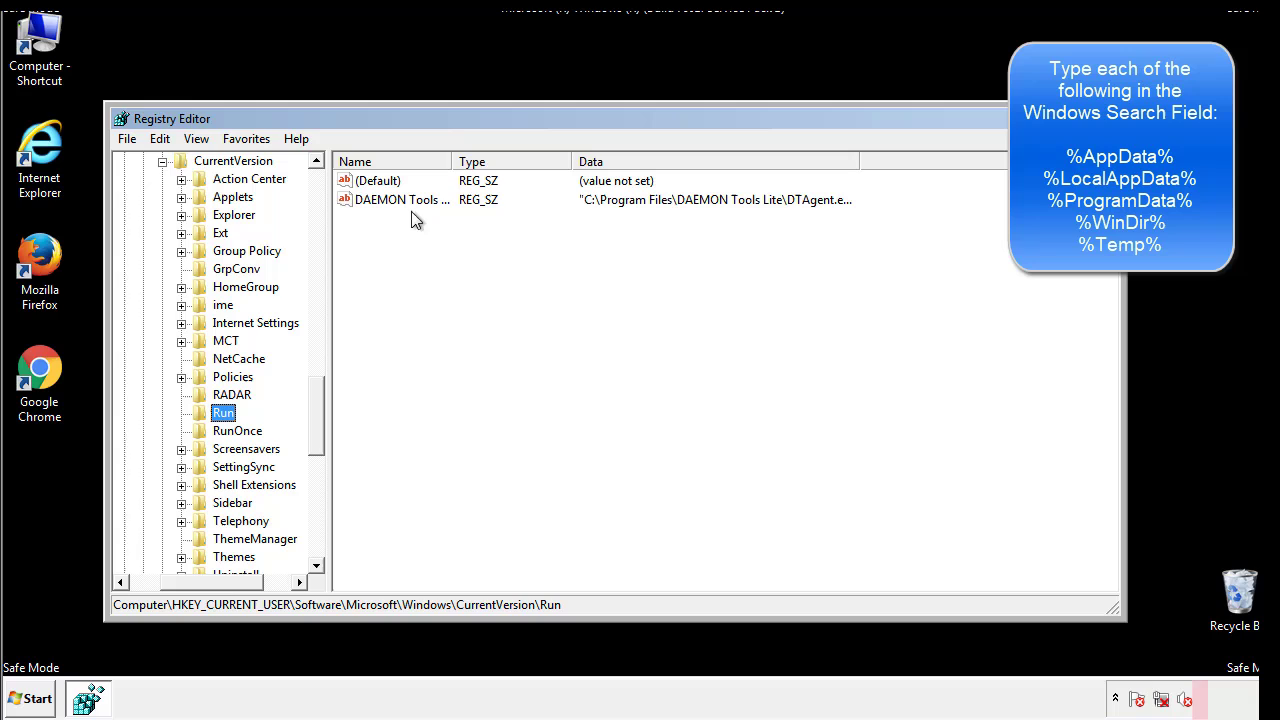
# Collapse the Windows key under HKEY_CURRENT_USER\Software\Microsoft and return to the start of the registry tree.
pyautogui.click(555, 234)
pyautogui.moveTo(212, 581); pyautogui.dragTo(182, 581)
pyautogui.moveTo(324, 434); pyautogui.dragTo(316, 417)
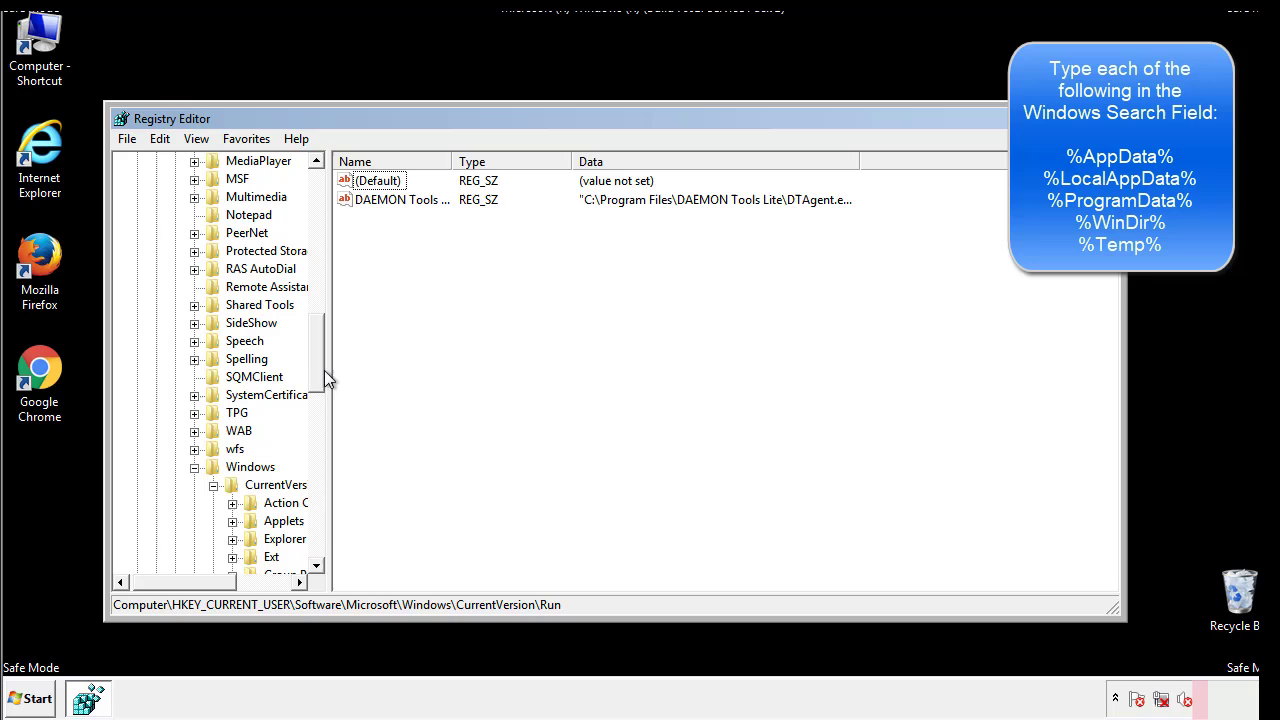
pyautogui.click(195, 467)
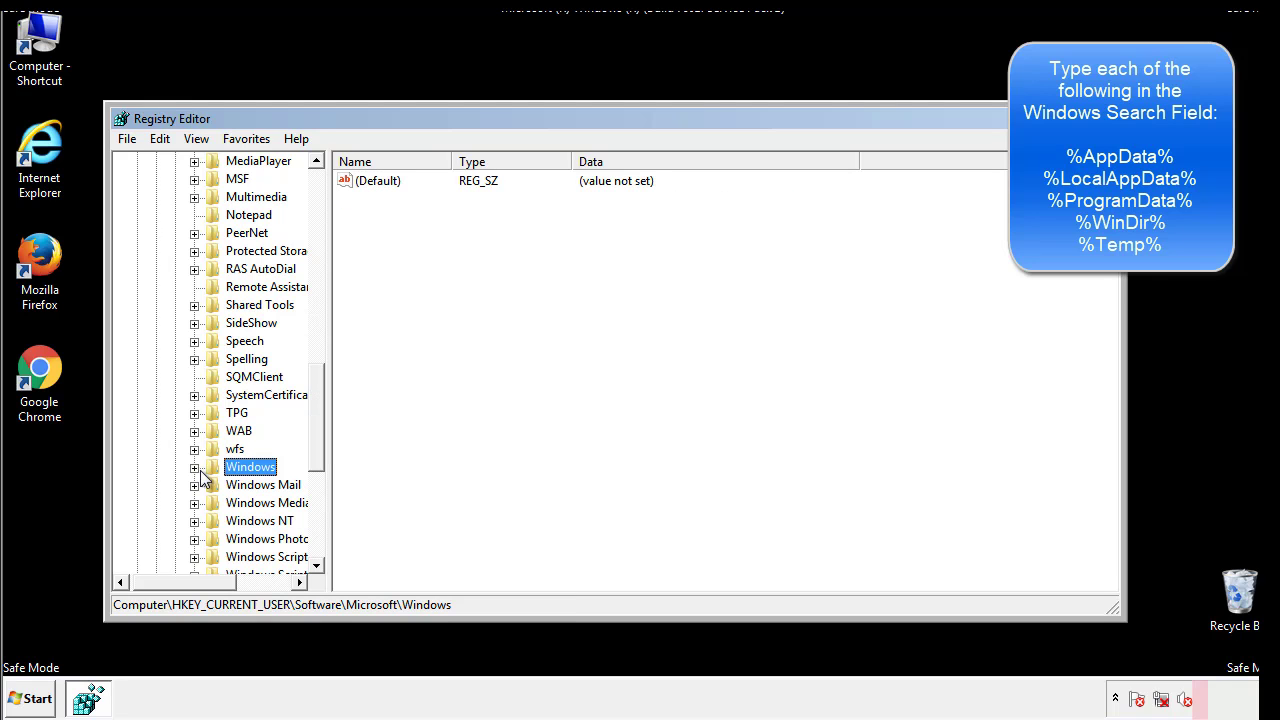
pyautogui.moveTo(321, 445); pyautogui.dragTo(322, 247)
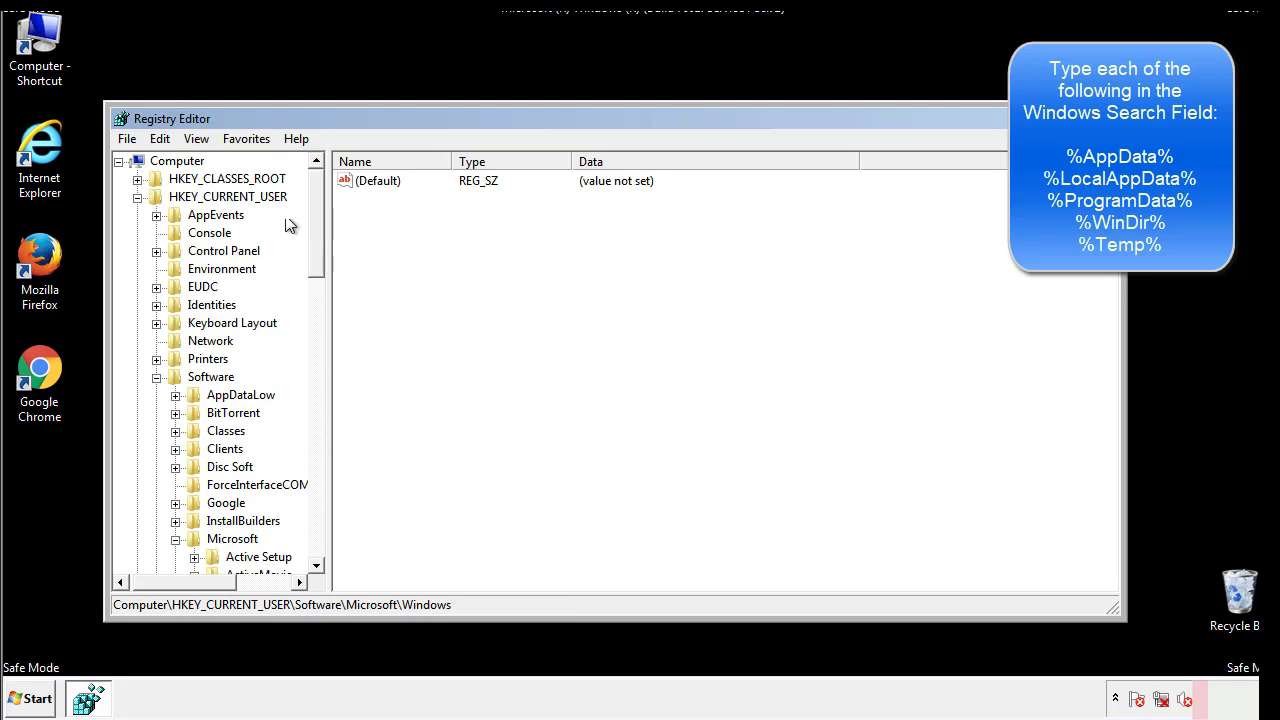
# Search the registry's keys, values and data for %temp%.
pyautogui.click(160, 139)
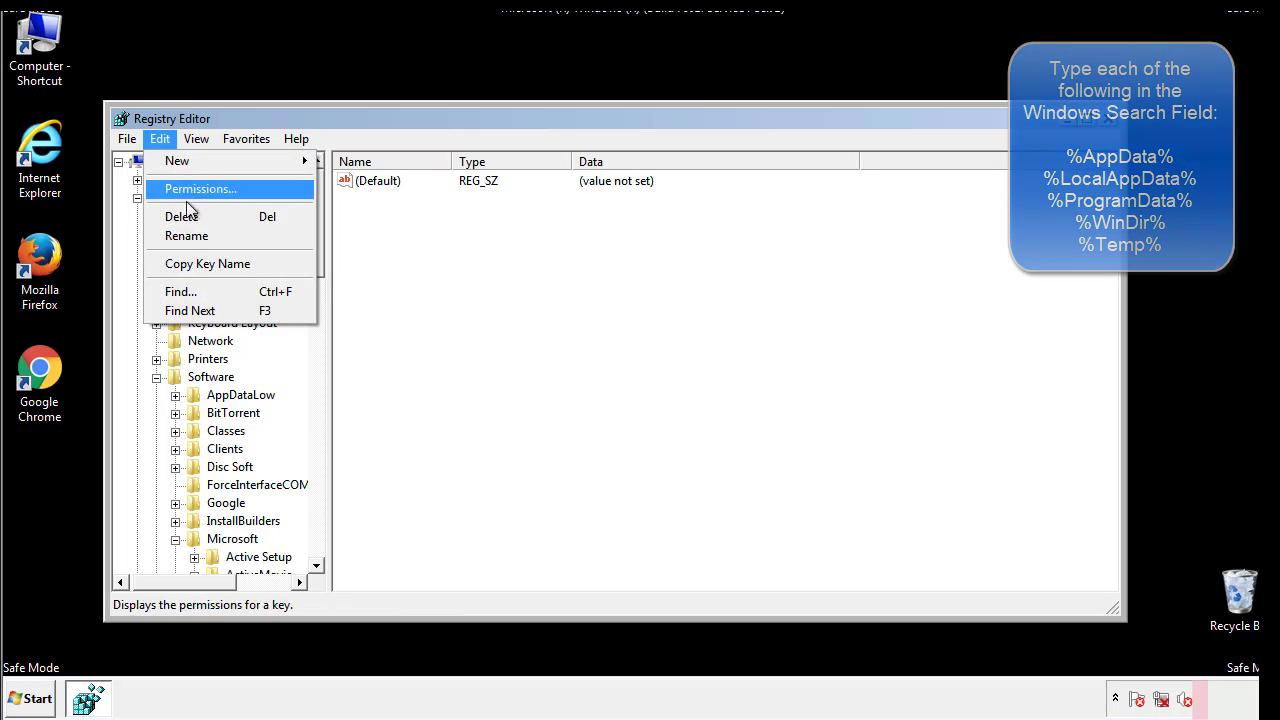
pyautogui.click(181, 291)
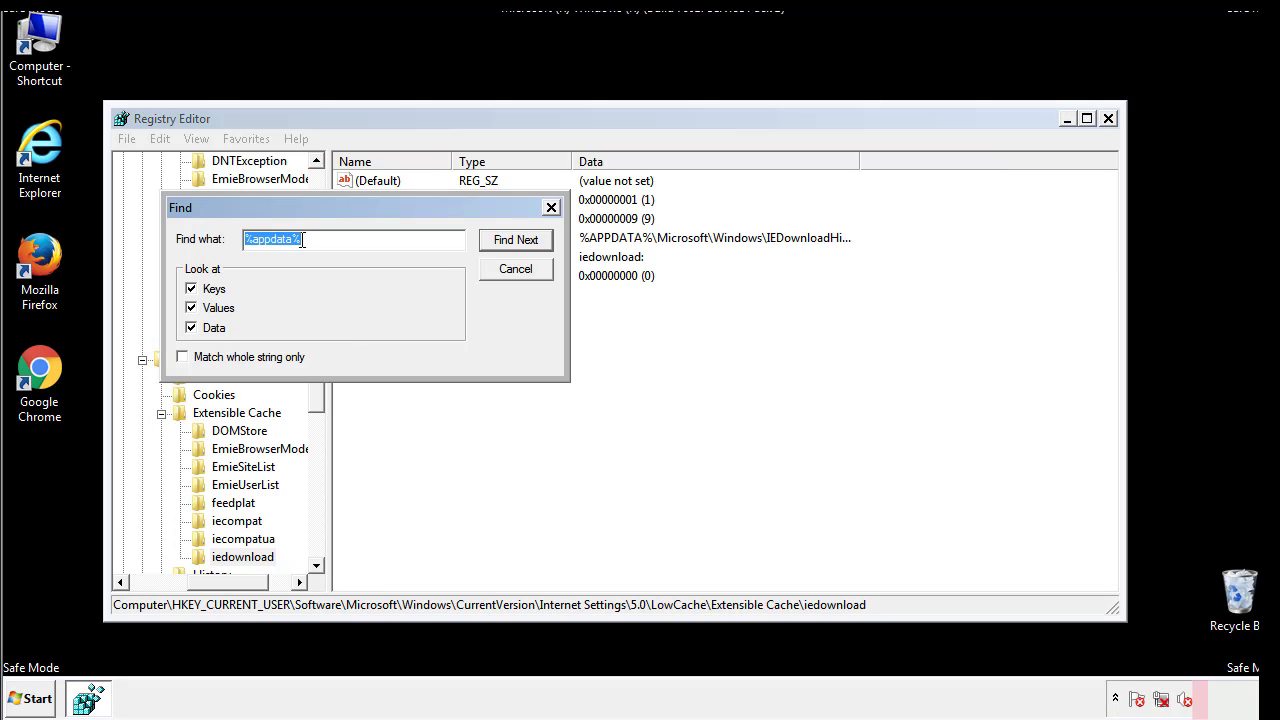
pyautogui.write('%temp%')
pyautogui.press('Return')
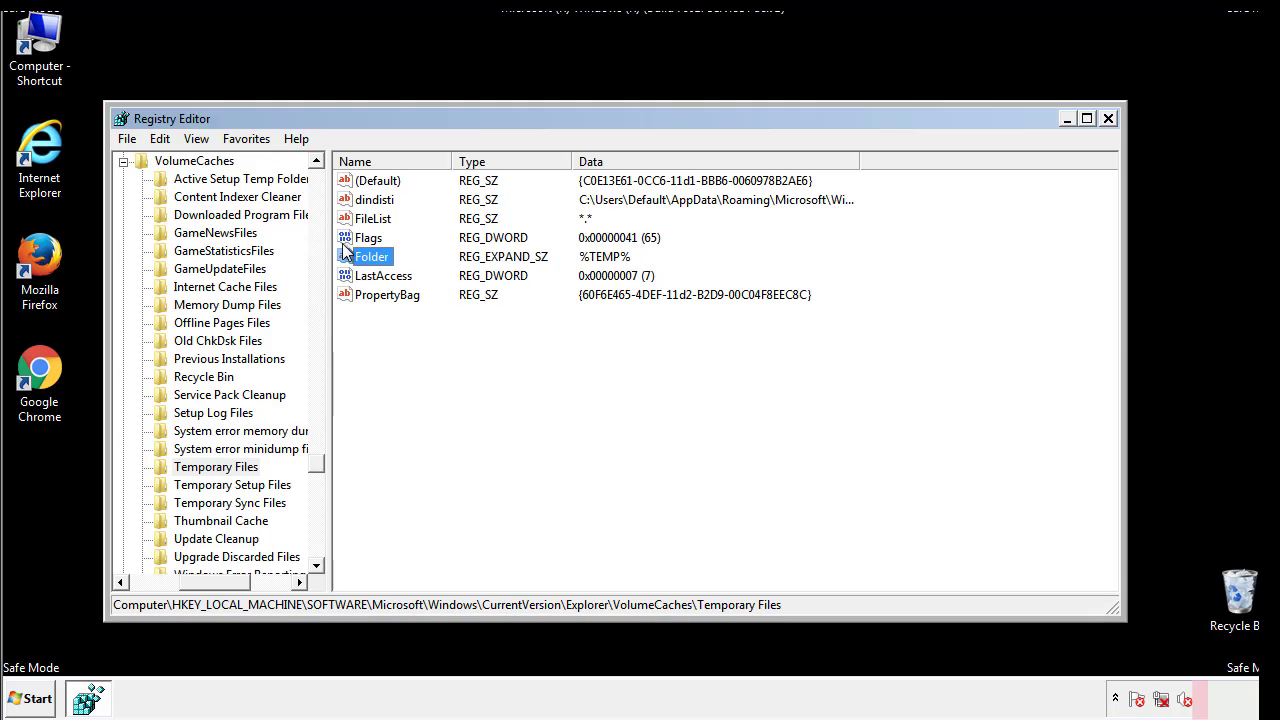
# Delete all values in the VolumeCaches\Temporary Files registry key and close the Registry Editor.
pyautogui.click(523, 349)
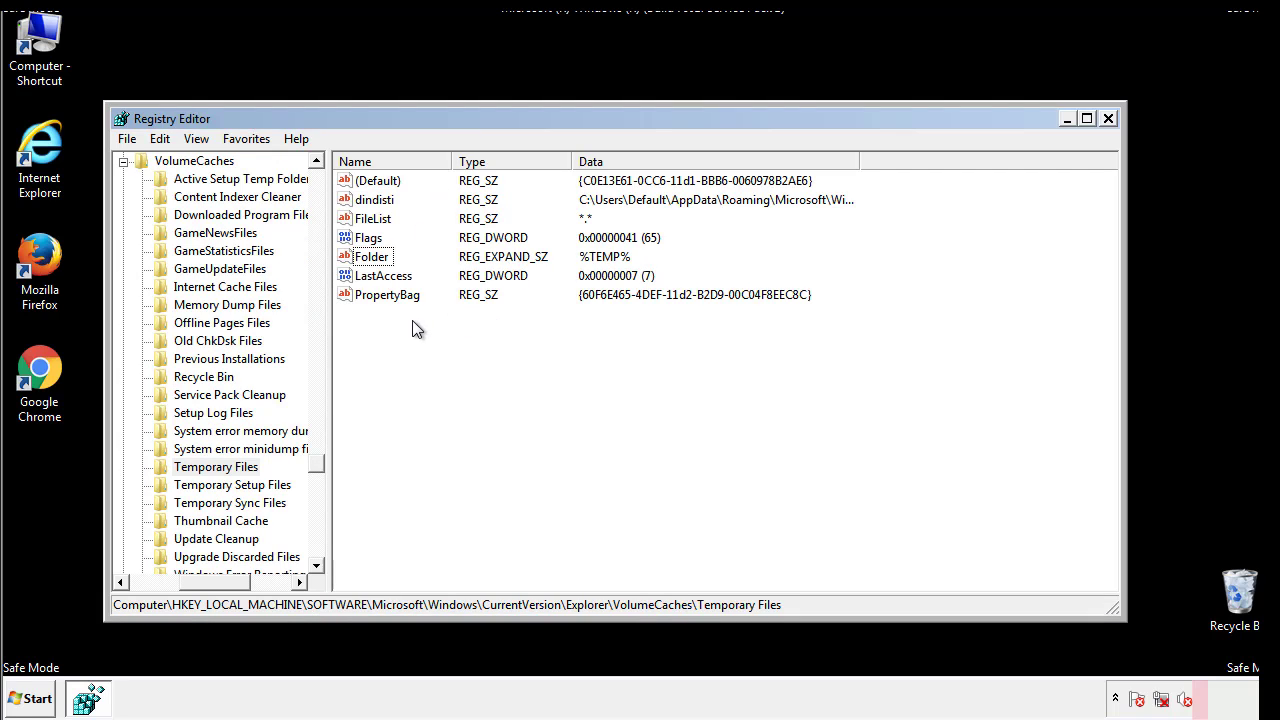
pyautogui.moveTo(412, 322); pyautogui.dragTo(365, 188)
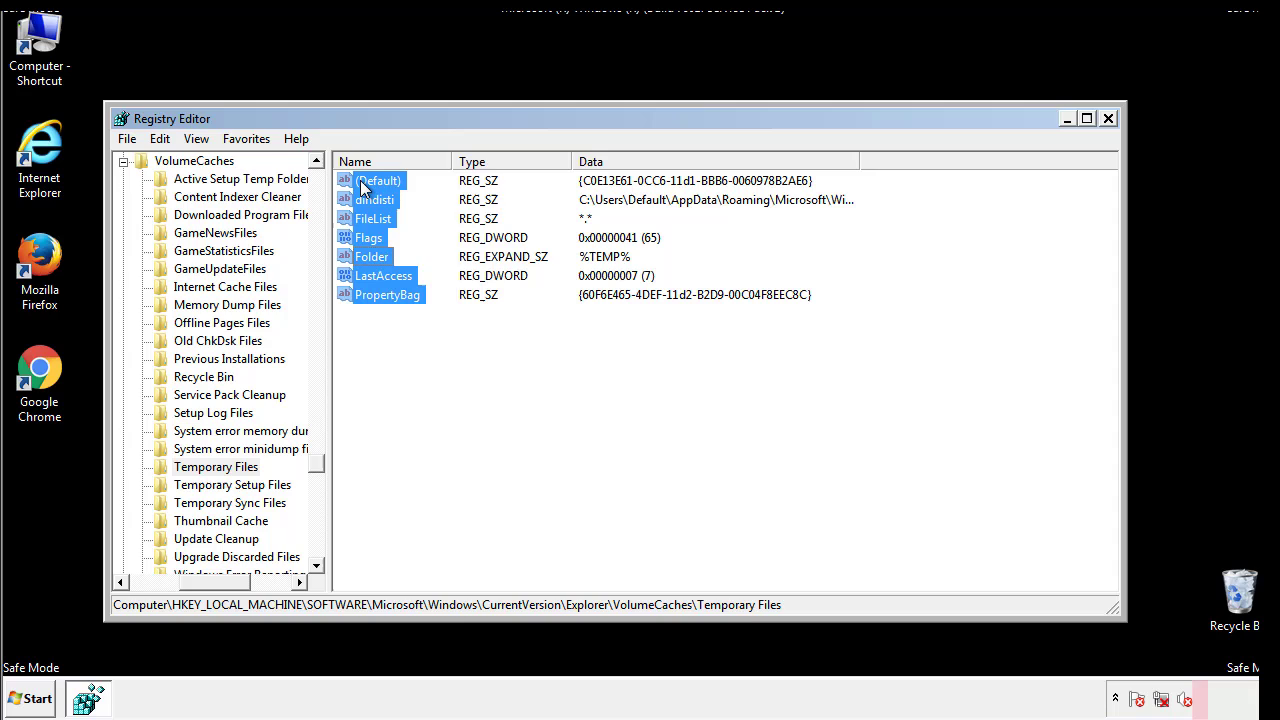
pyautogui.rightClick(365, 188)
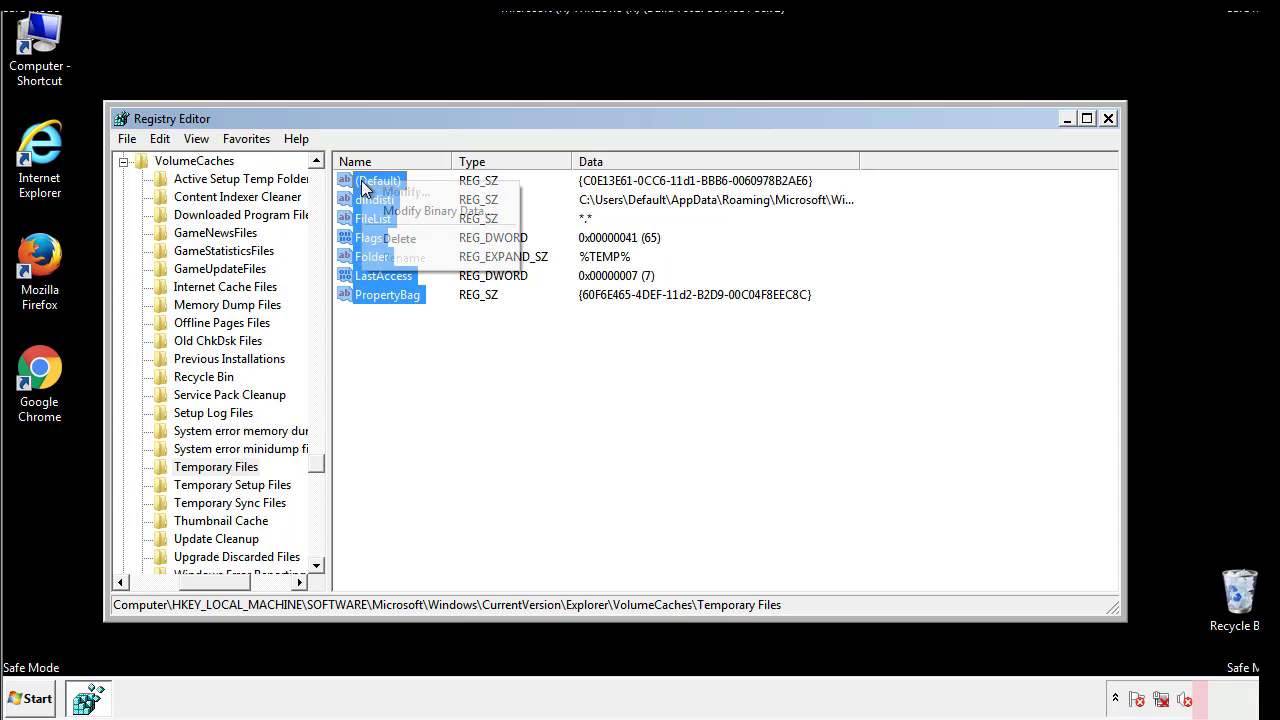
pyautogui.click(389, 239)
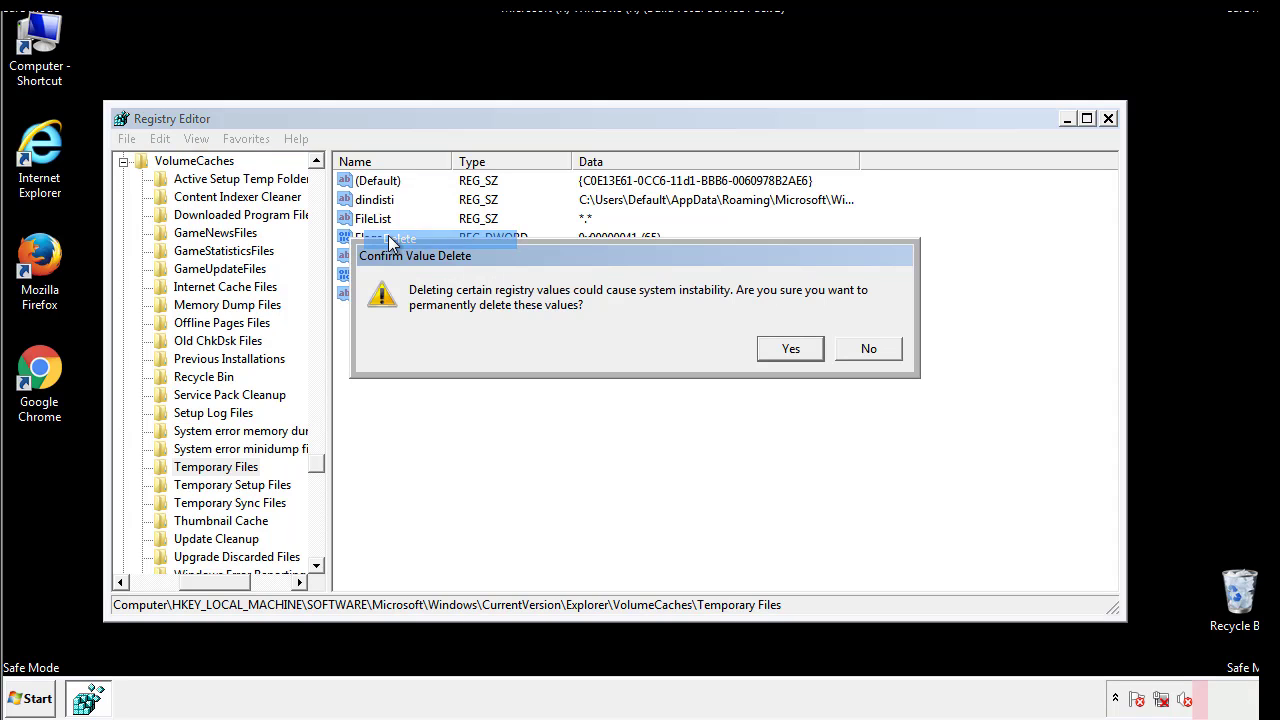
pyautogui.click(806, 348)
pyautogui.click(446, 246)
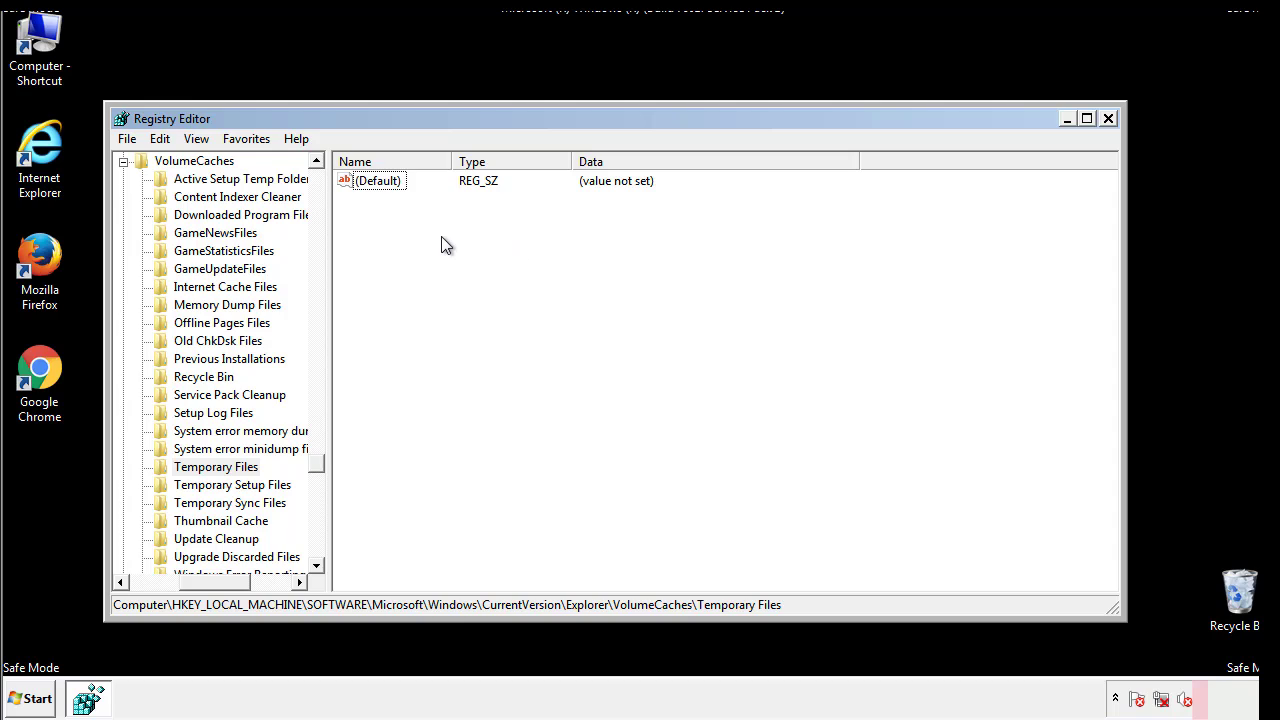
pyautogui.click(1109, 119)
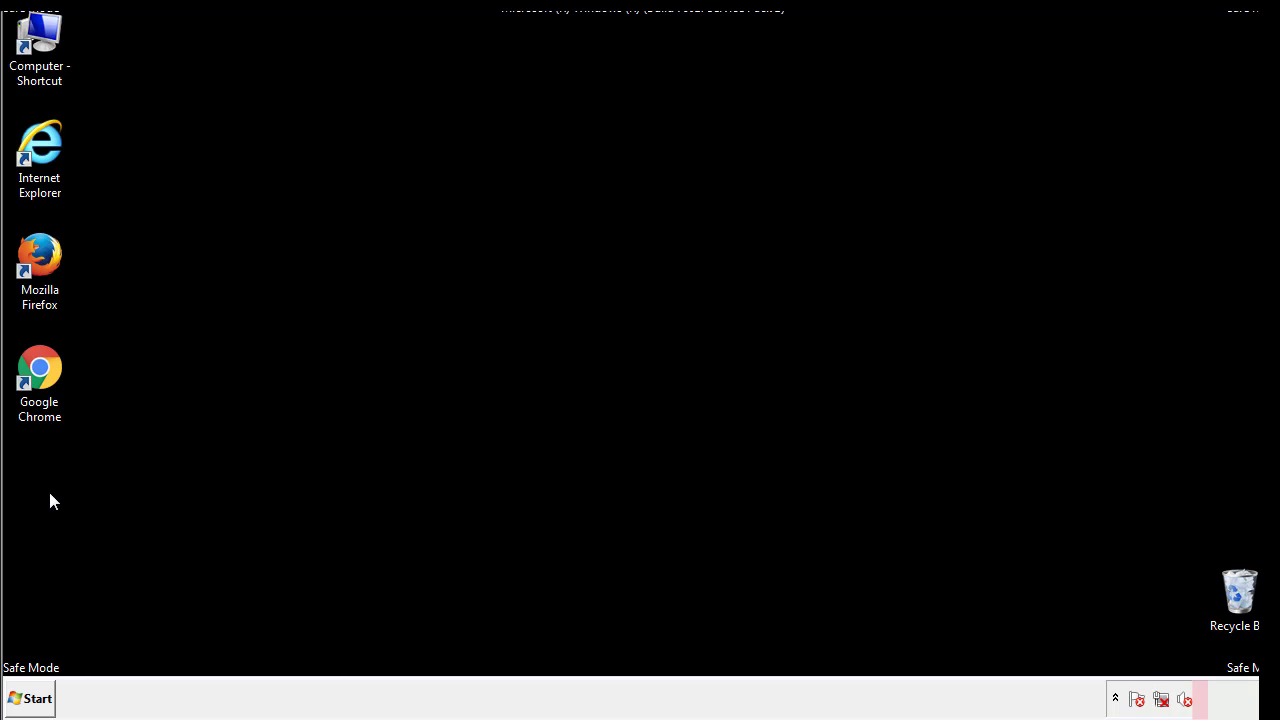
# Launch the System Configuration utility (msconfig).
pyautogui.click(28, 700)
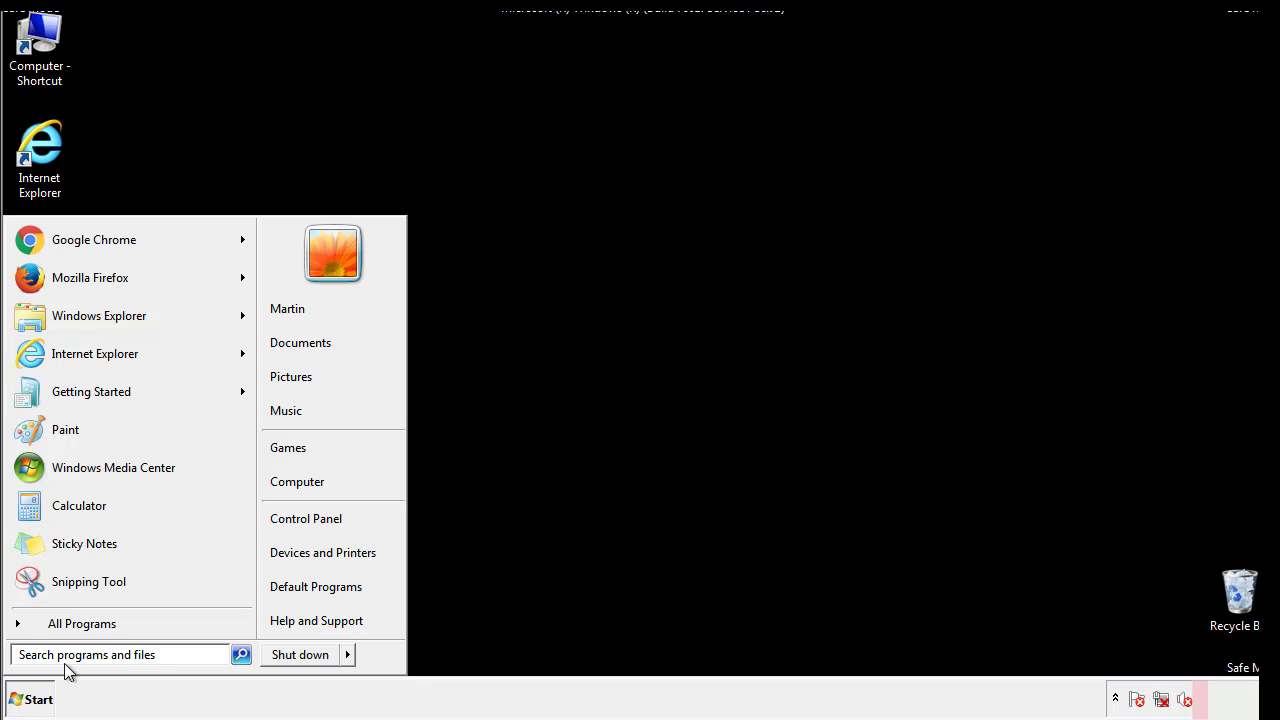
pyautogui.write('mscon')
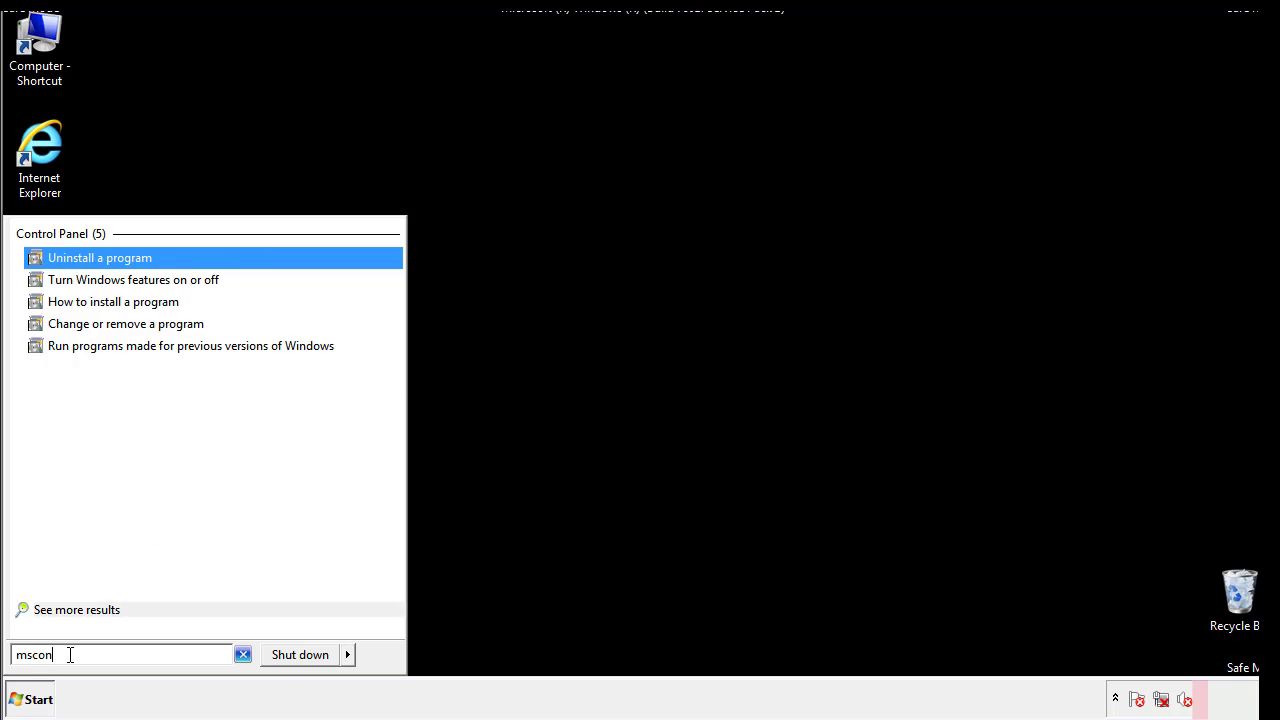
pyautogui.write('fig')
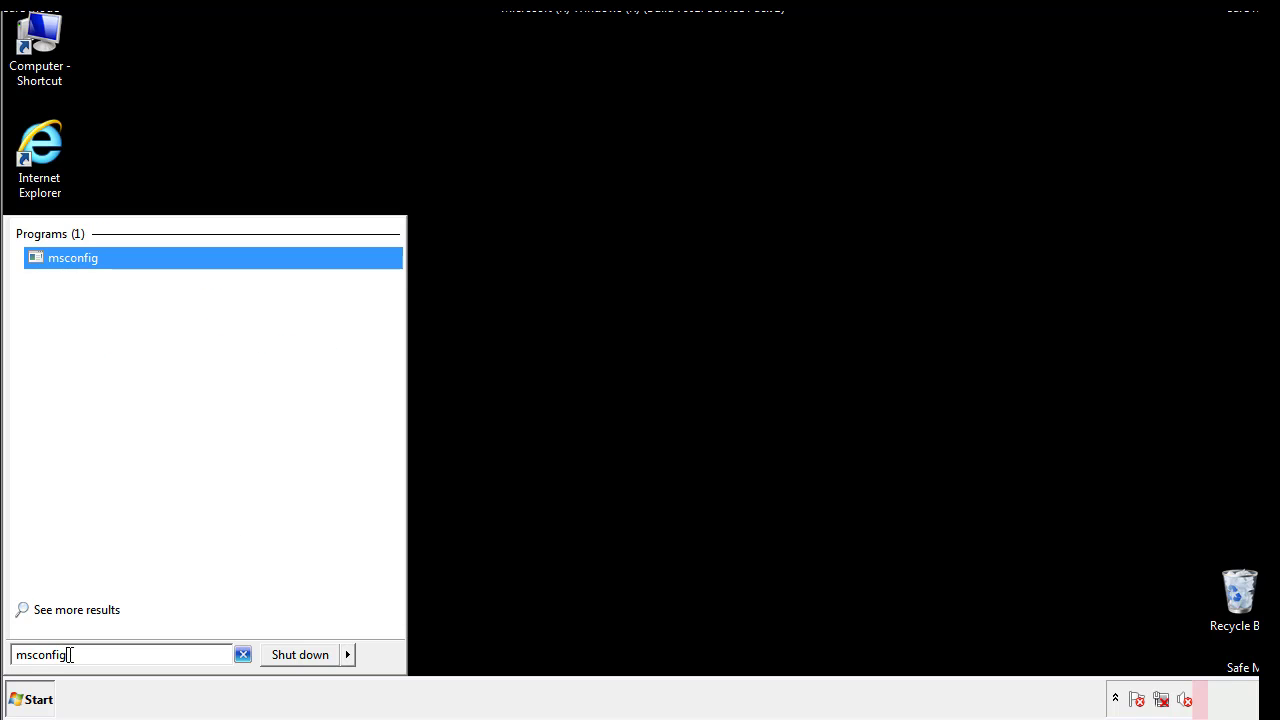
pyautogui.press('Return')
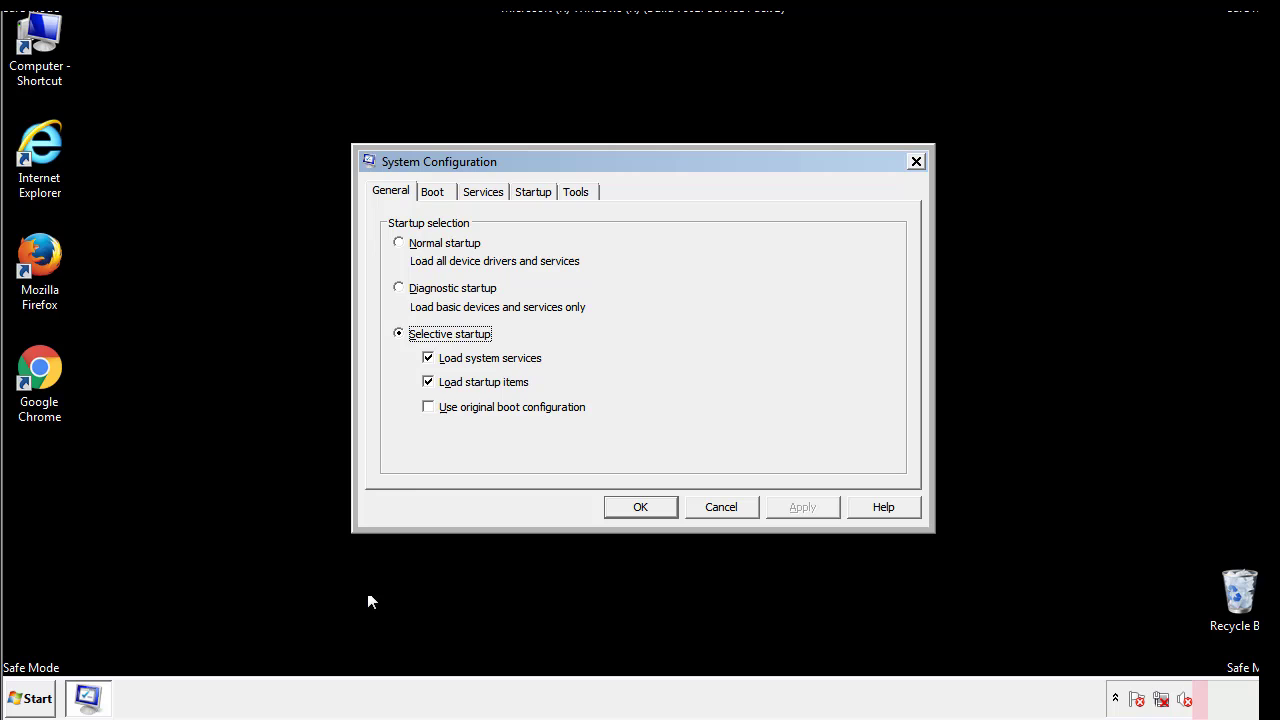
# Turn off the Safe boot option for Windows 7, apply the change and restart the computer.
pyautogui.click(432, 192)
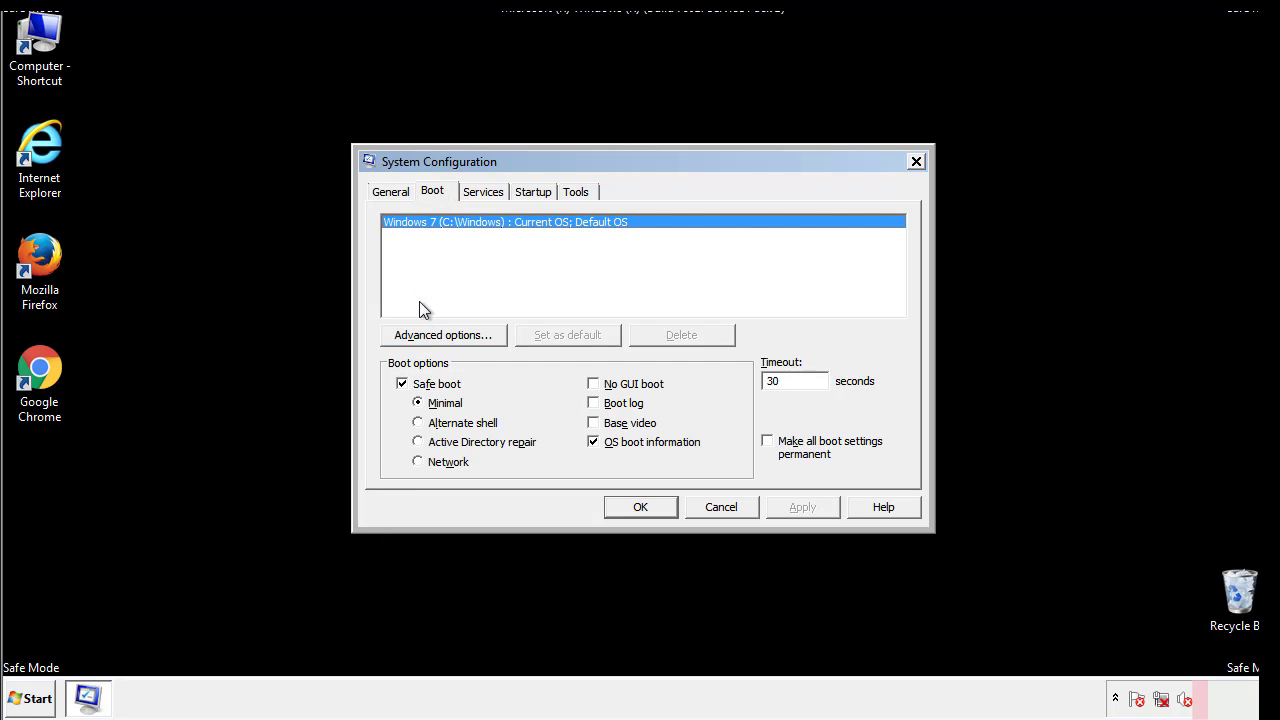
pyautogui.click(405, 384)
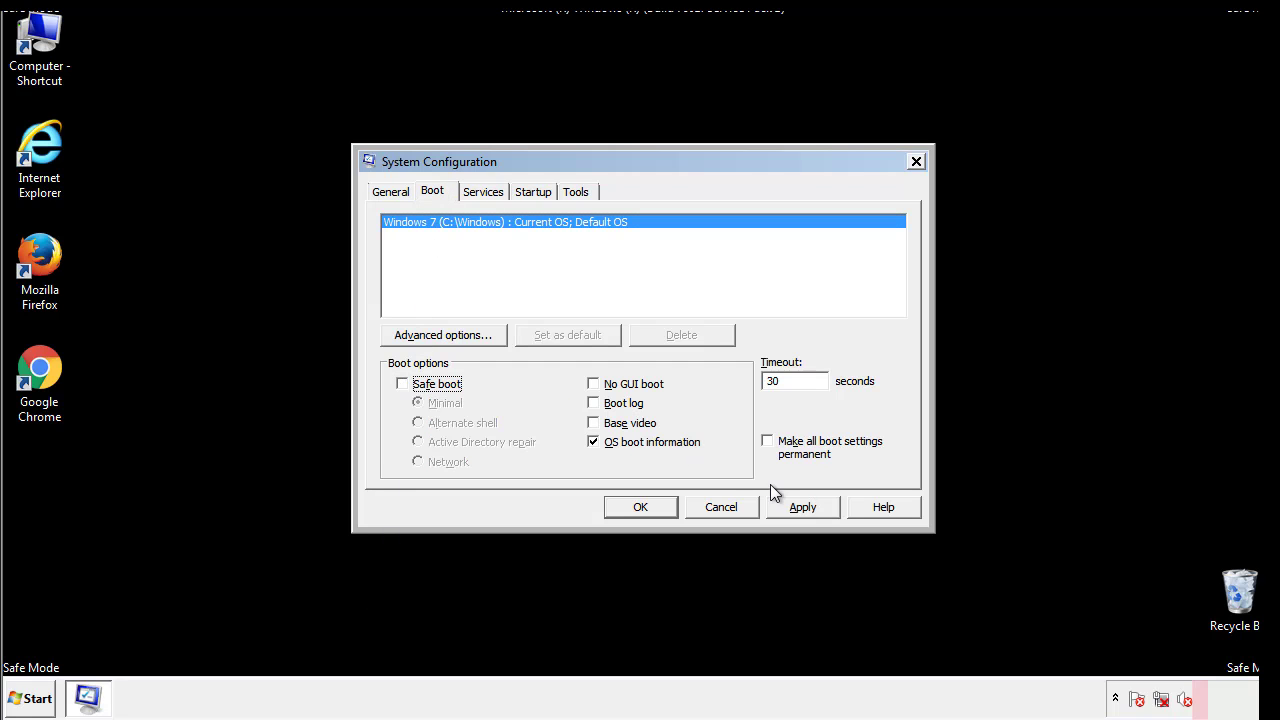
pyautogui.click(805, 506)
pyautogui.click(637, 507)
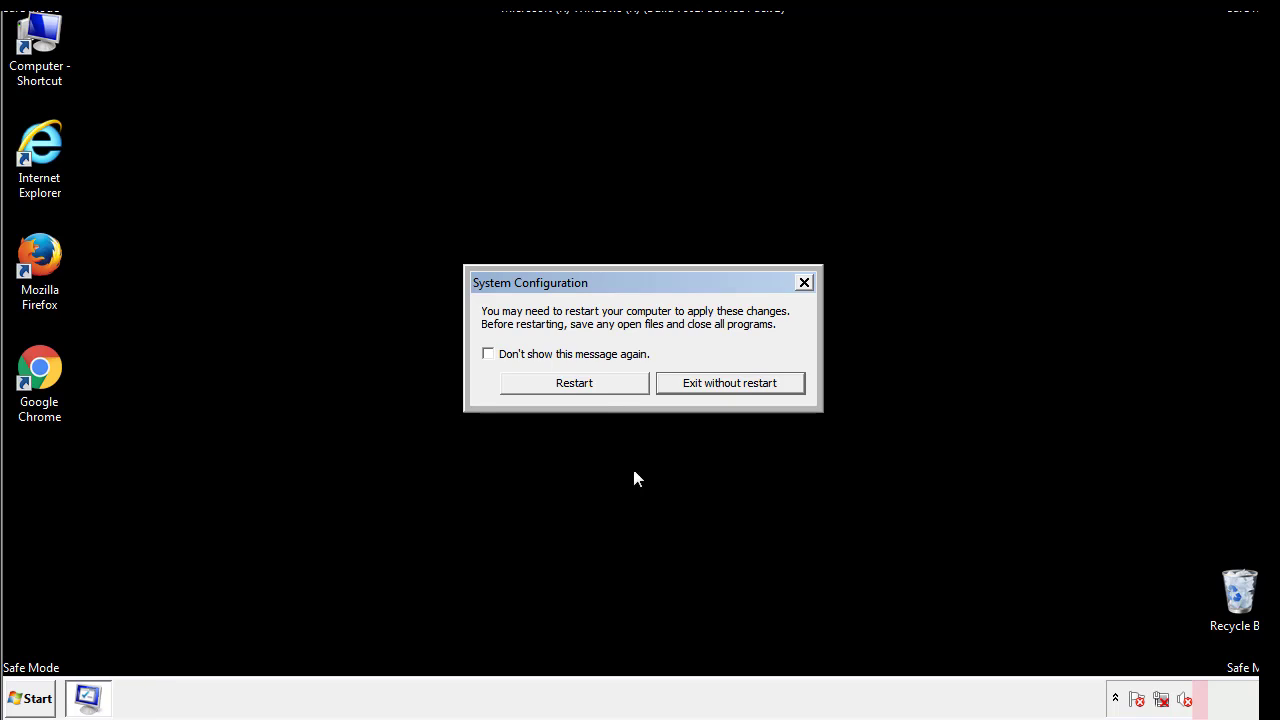
pyautogui.click(592, 387)
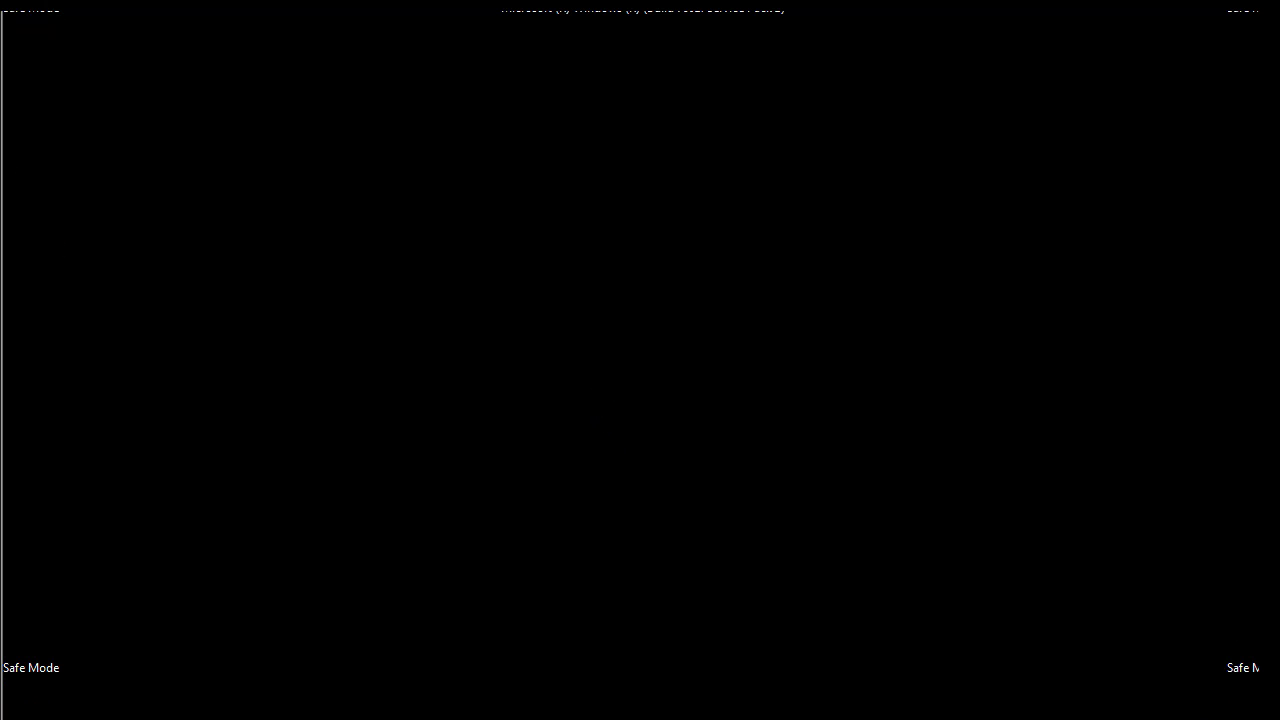